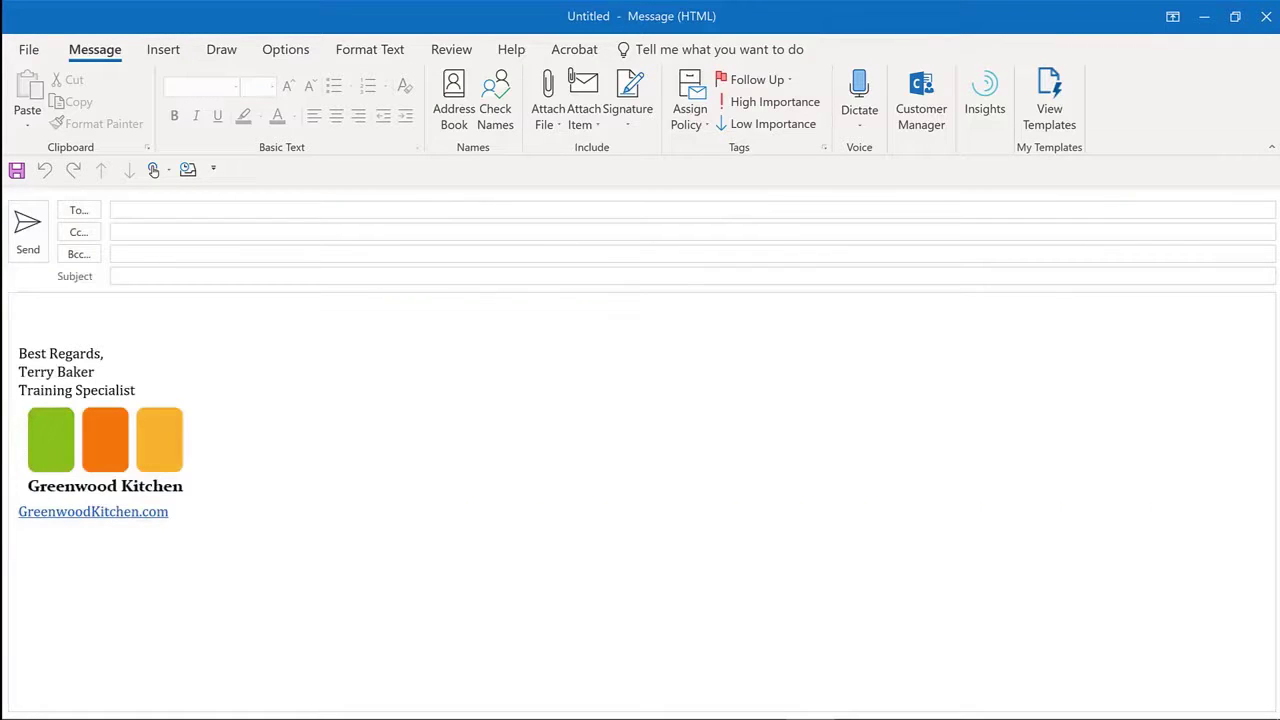
# Place the caret at the top of the message body and show the My Templates pane.
pyautogui.click(19, 316)
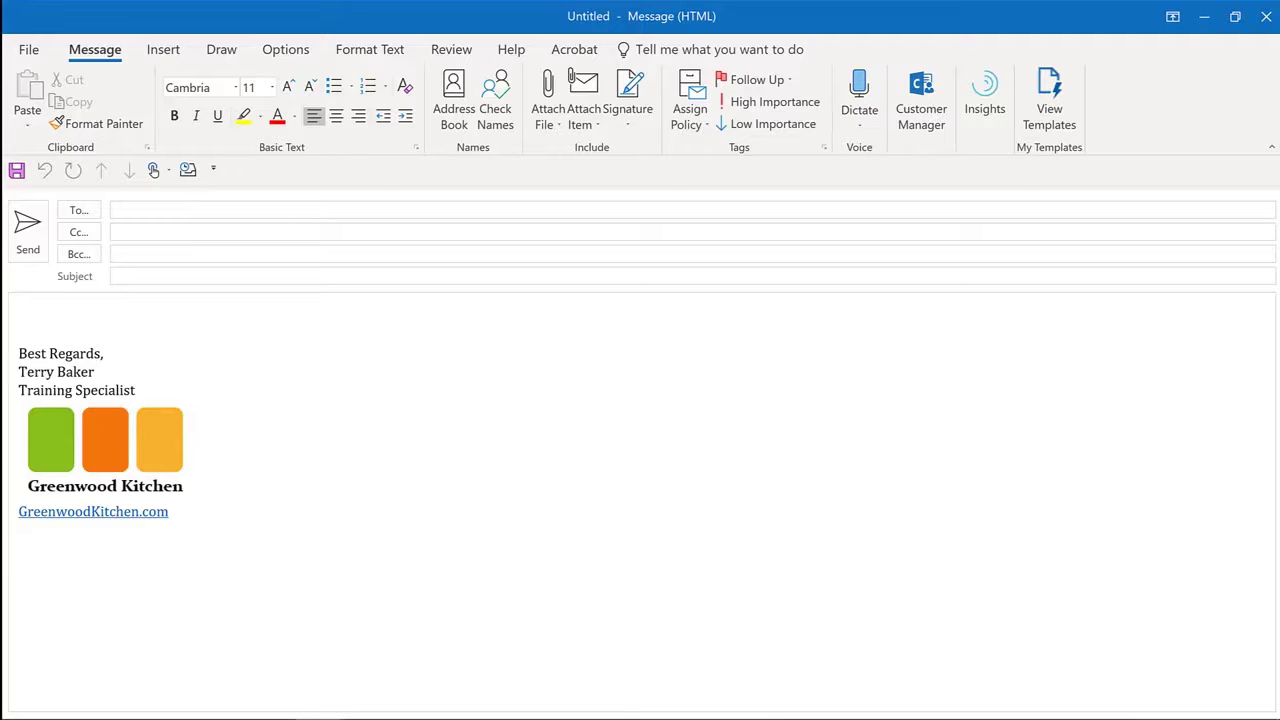
pyautogui.click(1048, 95)
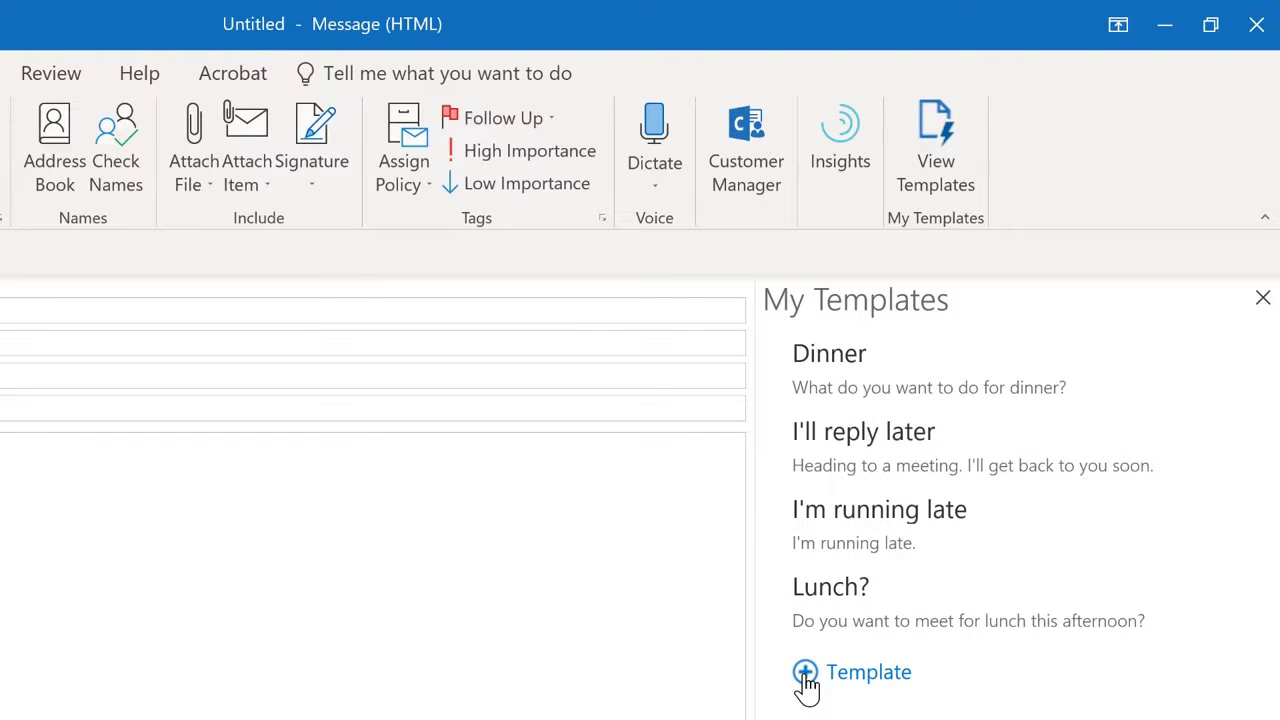
# Write a new 'RFP Response' template thanking vendors and promising contact by September 6.
pyautogui.click(806, 675)
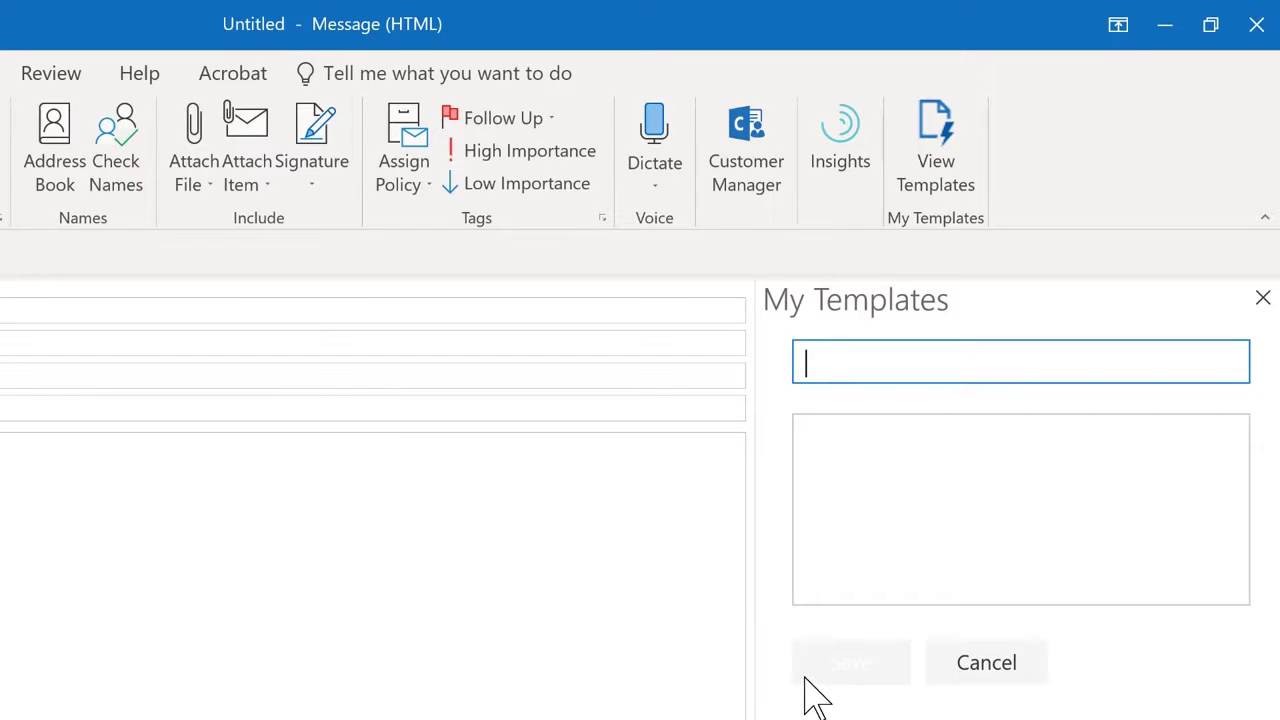
pyautogui.write('RFP Resp')
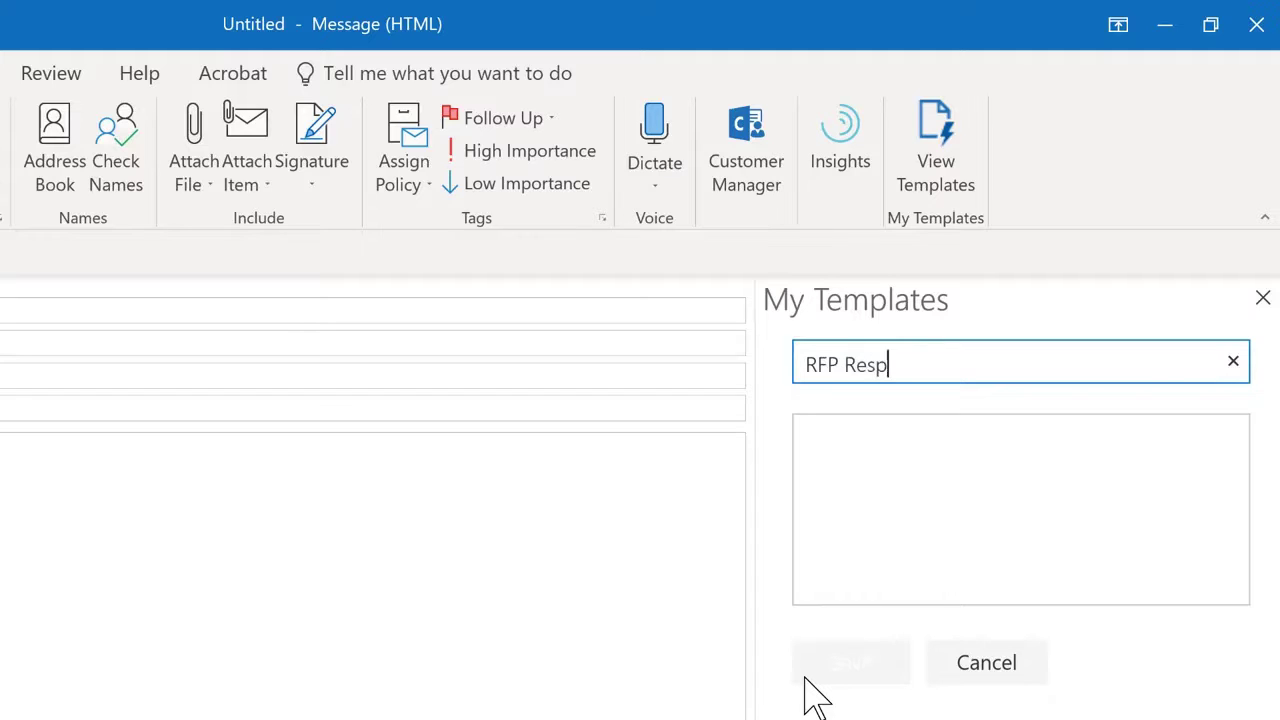
pyautogui.write('onse')
pyautogui.click(805, 678)
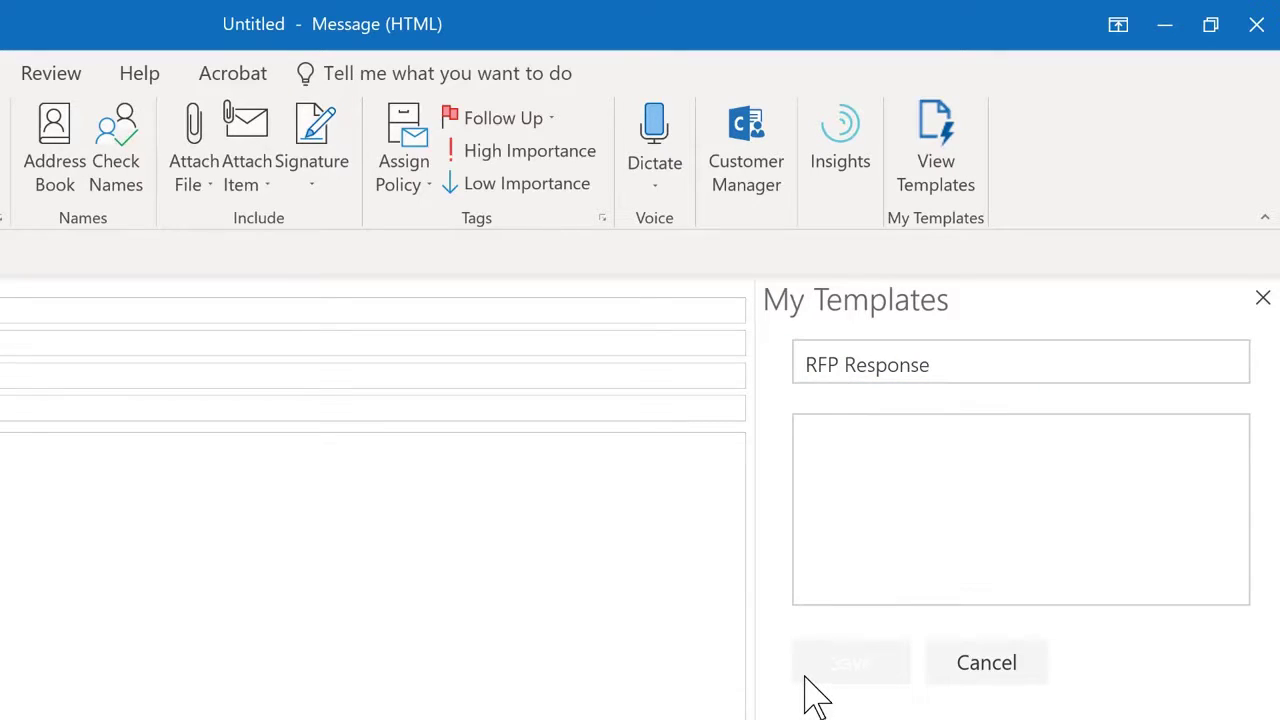
pyautogui.click(957, 534)
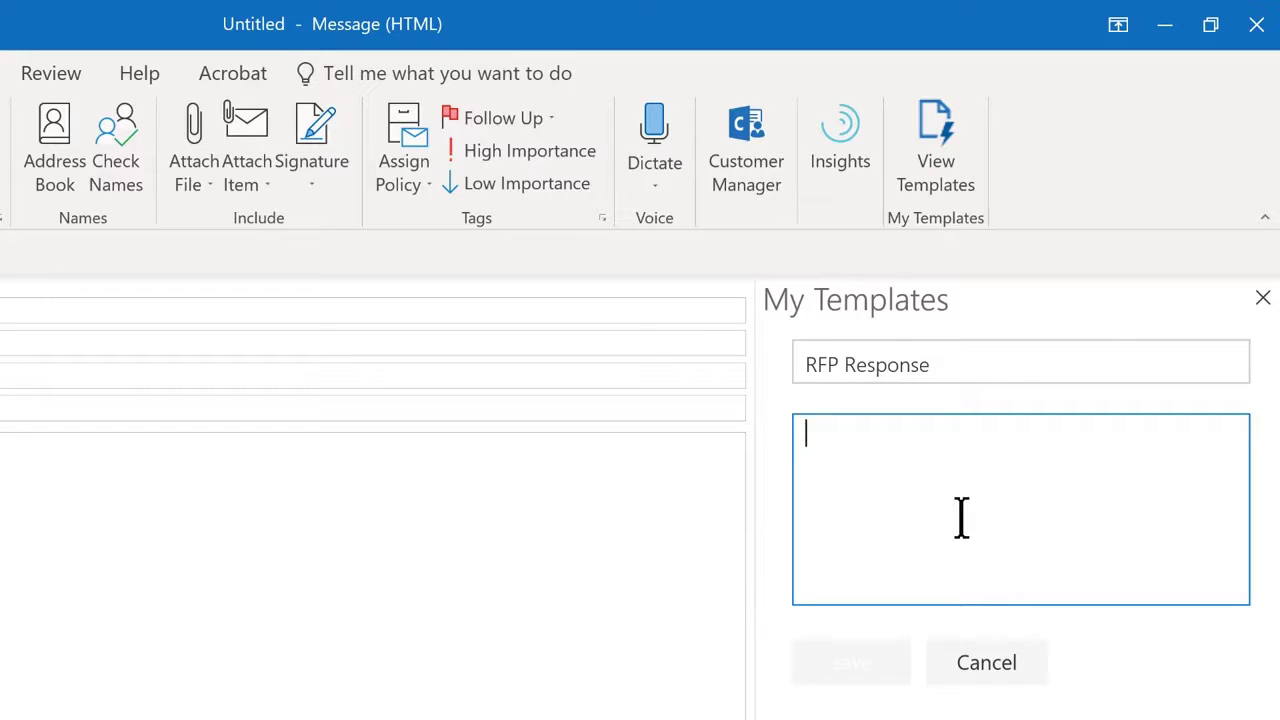
pyautogui.write('Thank ')
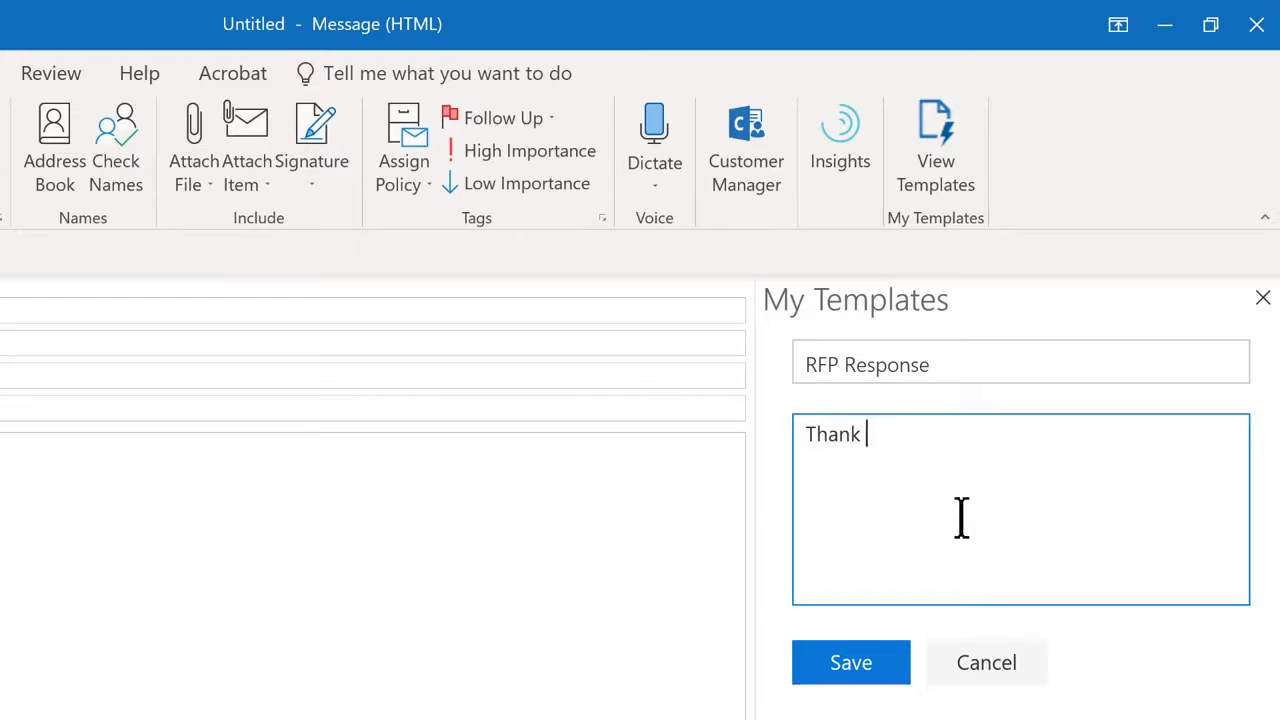
pyautogui.write('you for submitting your RFP for importnat')
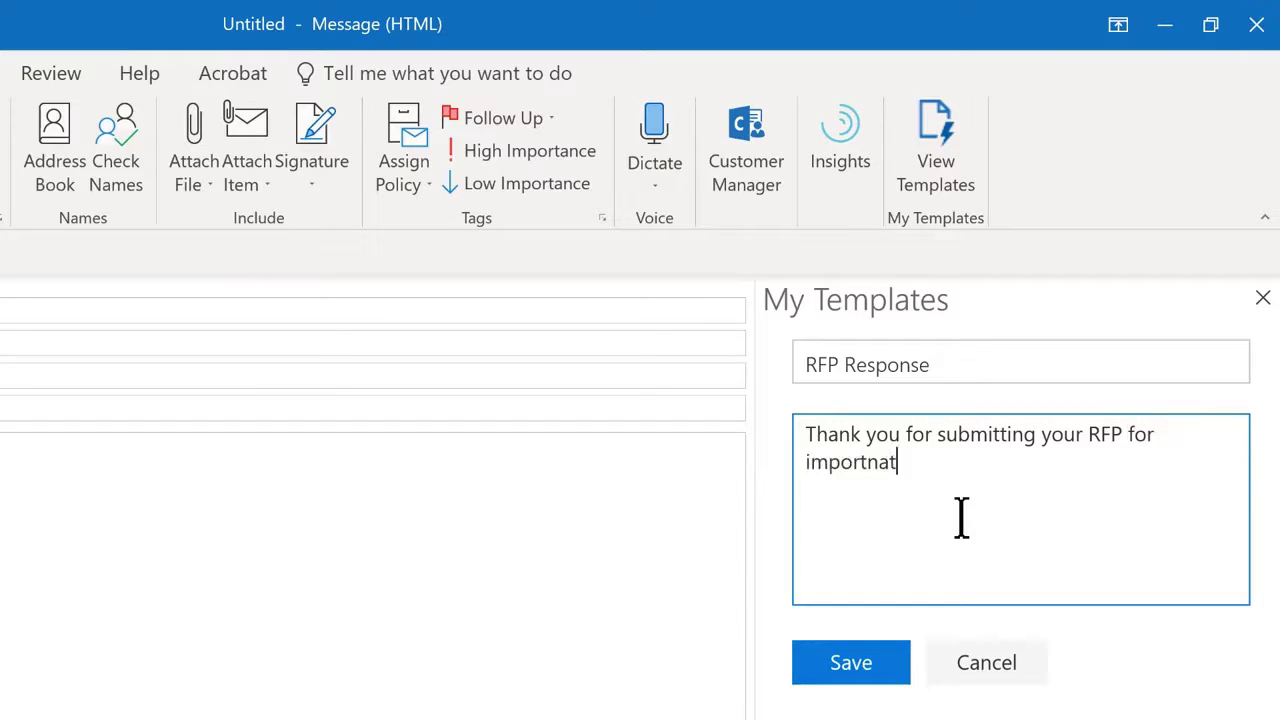
pyautogui.press('BackSpace')
pyautogui.press('BackSpace')
pyautogui.press('BackSpace')
pyautogui.write('ant stuff. We will re')
pyautogui.press('BackSpace')
pyautogui.press('BackSpace')
pyautogui.write('be reviewing and will contact vendors by September 6.')
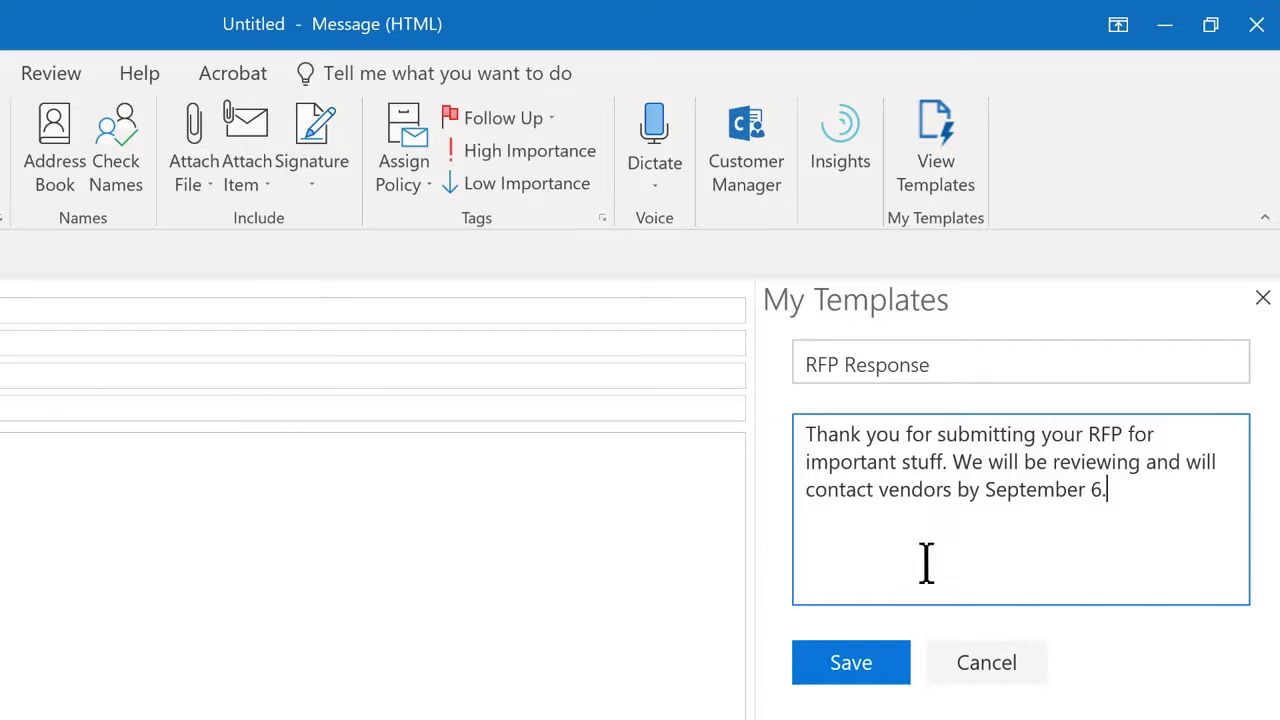
# Save the RFP Response template, insert it into the message, and place the caret between sentences.
pyautogui.click(835, 676)
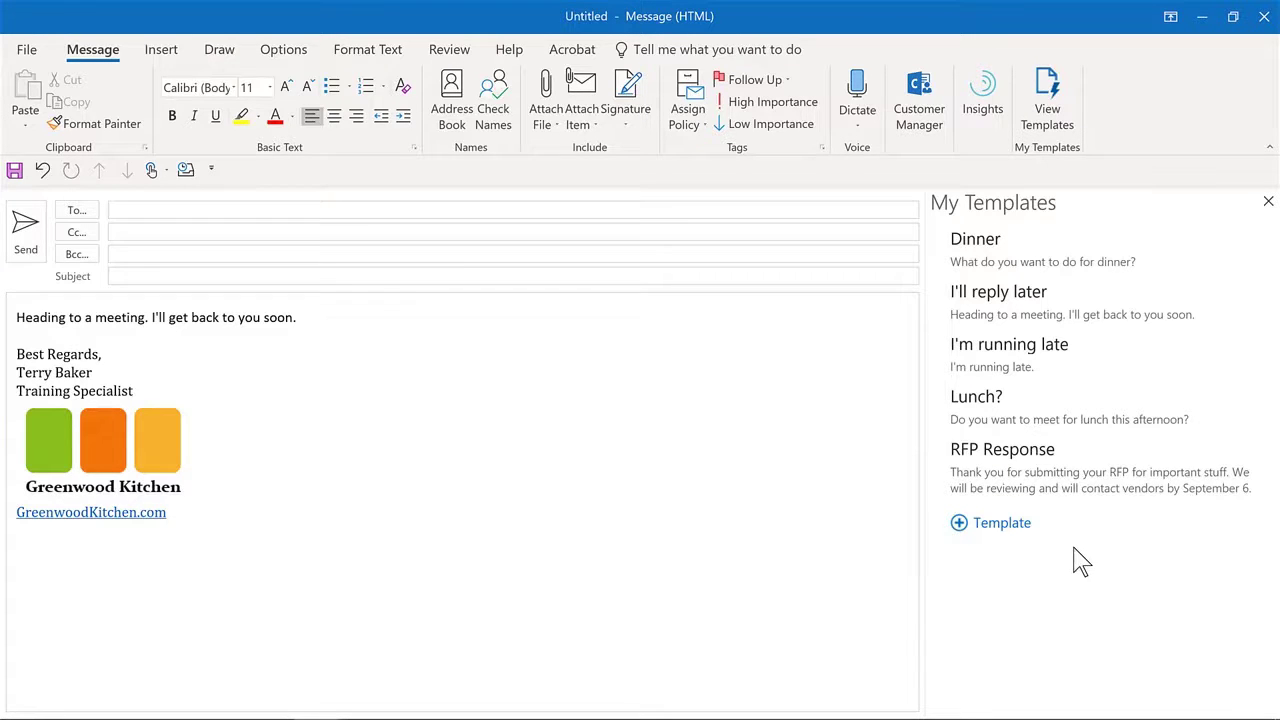
pyautogui.click(1060, 475)
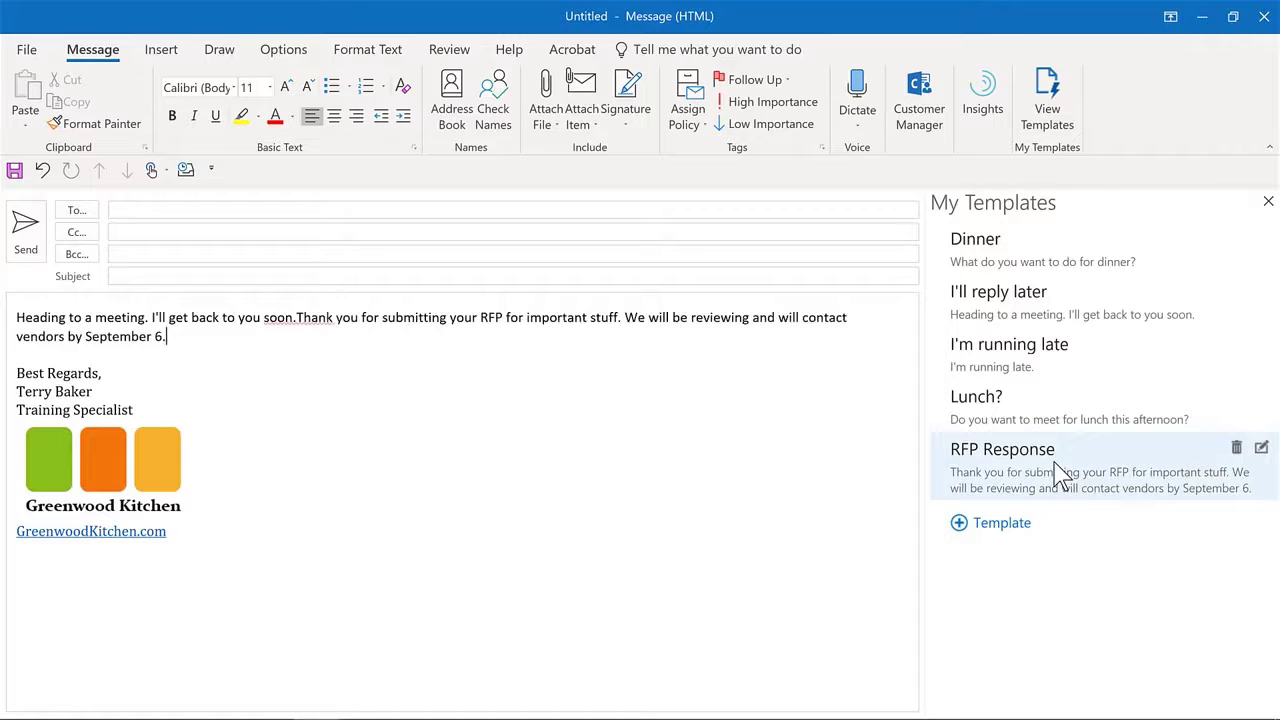
pyautogui.click(295, 317)
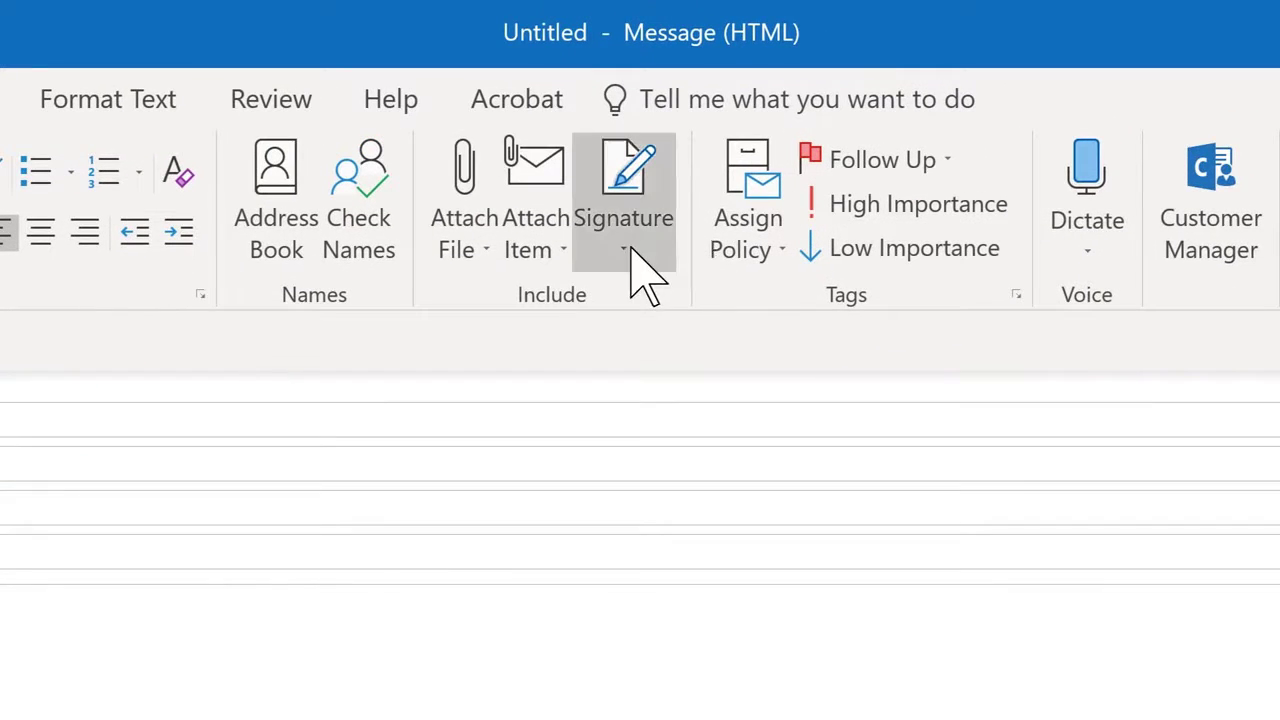
# Open Signatures and Stationery from the Message tab's Signature list.
pyautogui.click(631, 250)
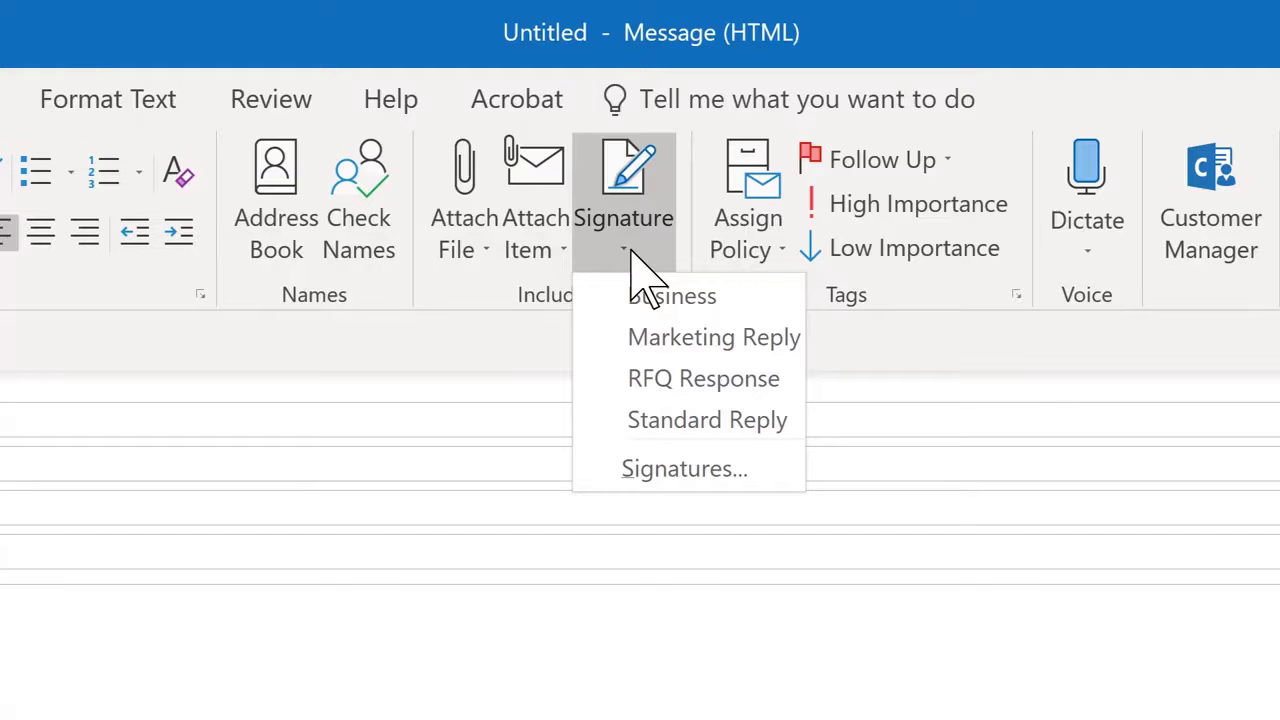
pyautogui.click(684, 469)
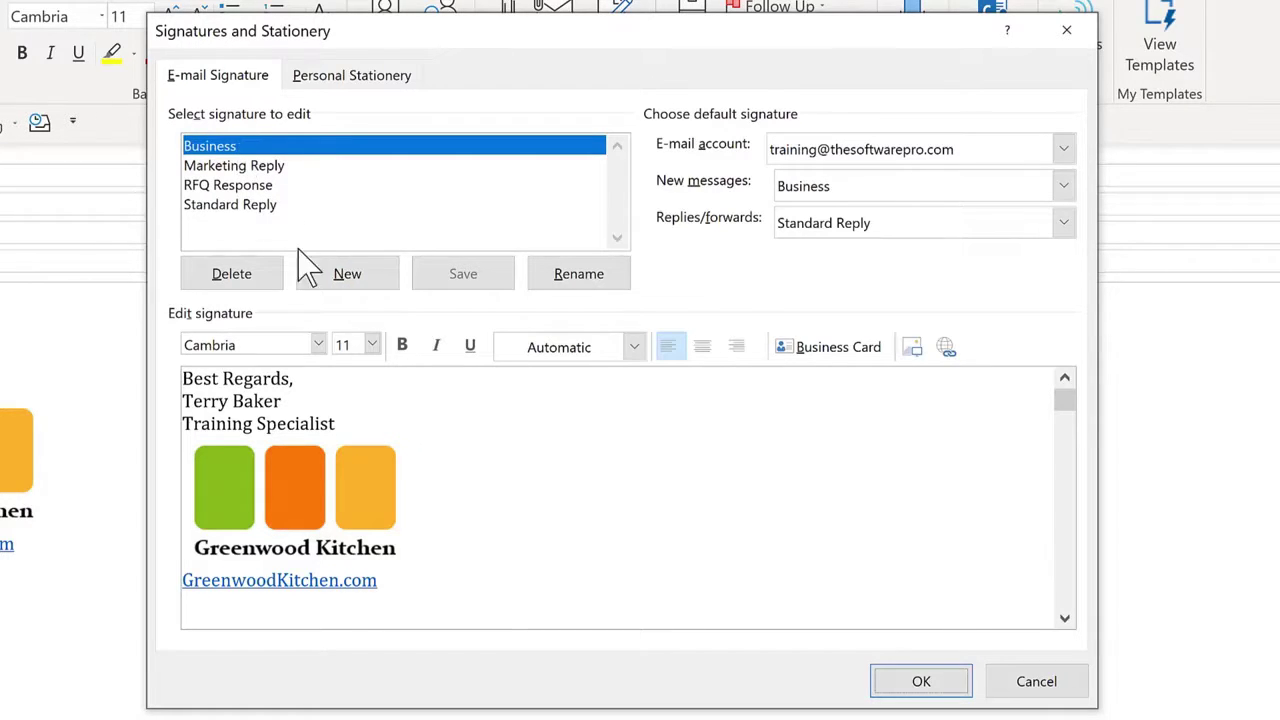
# Append ', MCT' after the name in the Business signature, save it, and start a new signature.
pyautogui.click(309, 401)
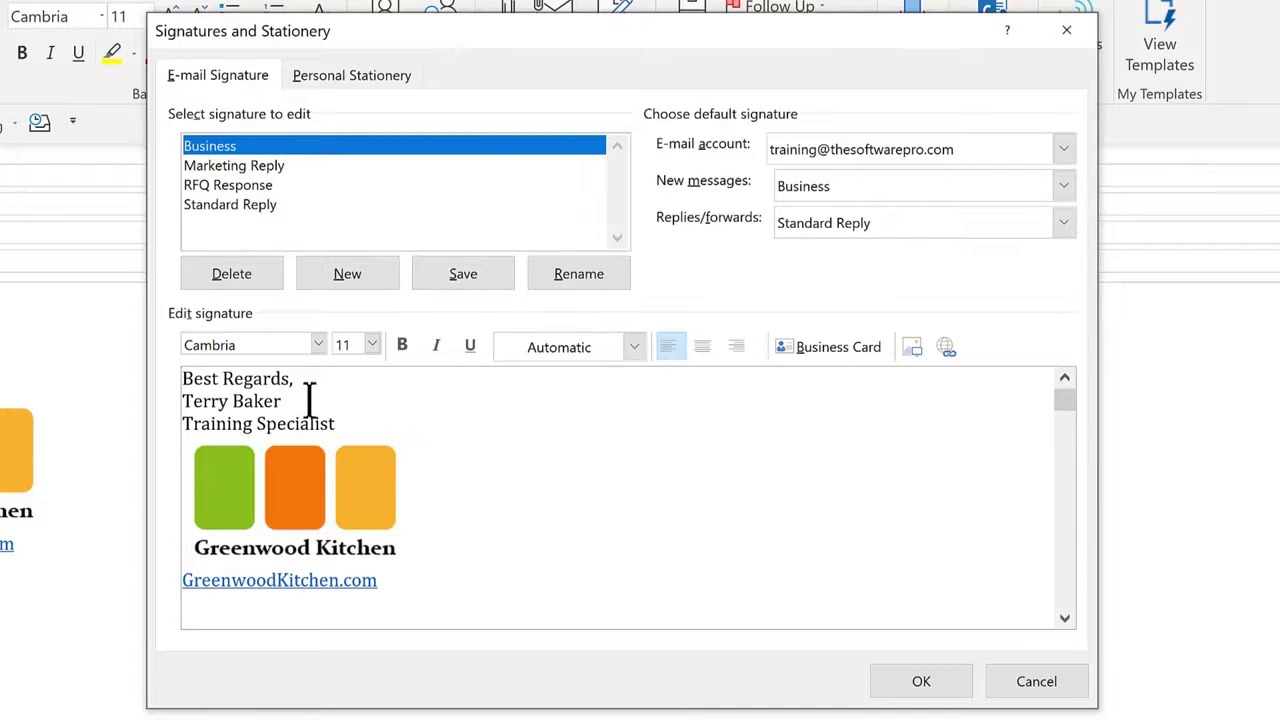
pyautogui.write(', MCT')
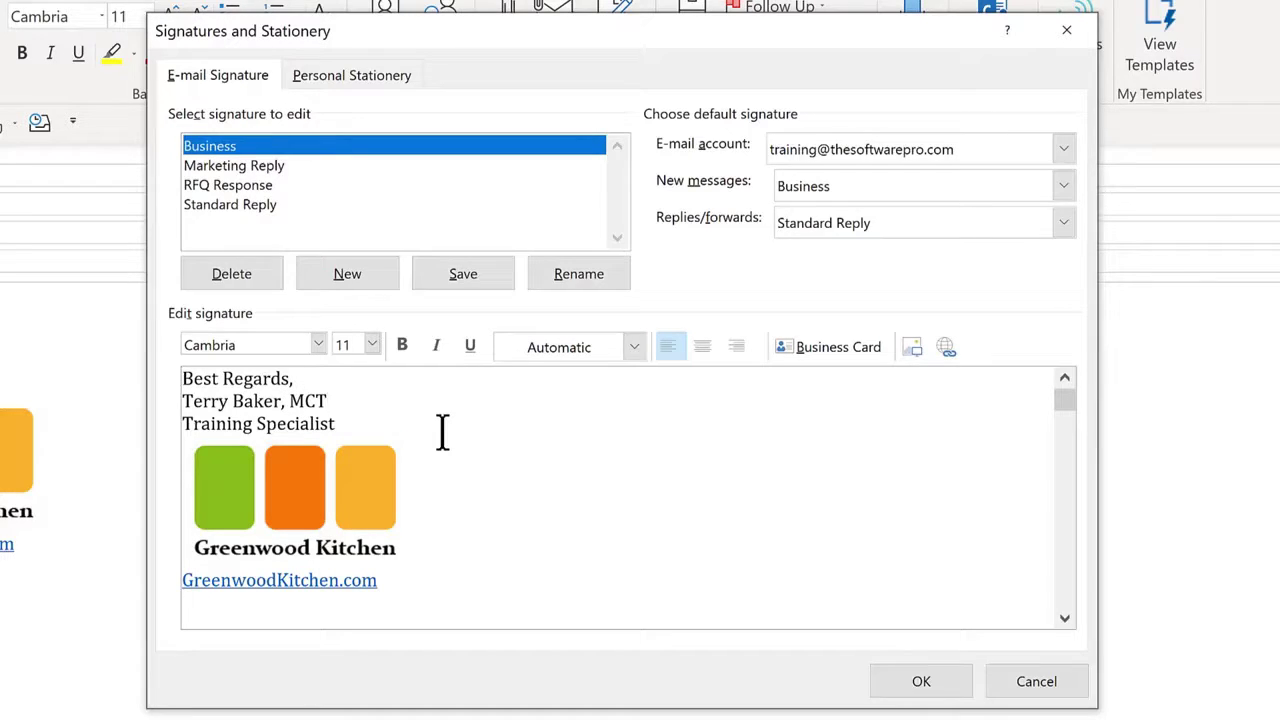
pyautogui.click(462, 274)
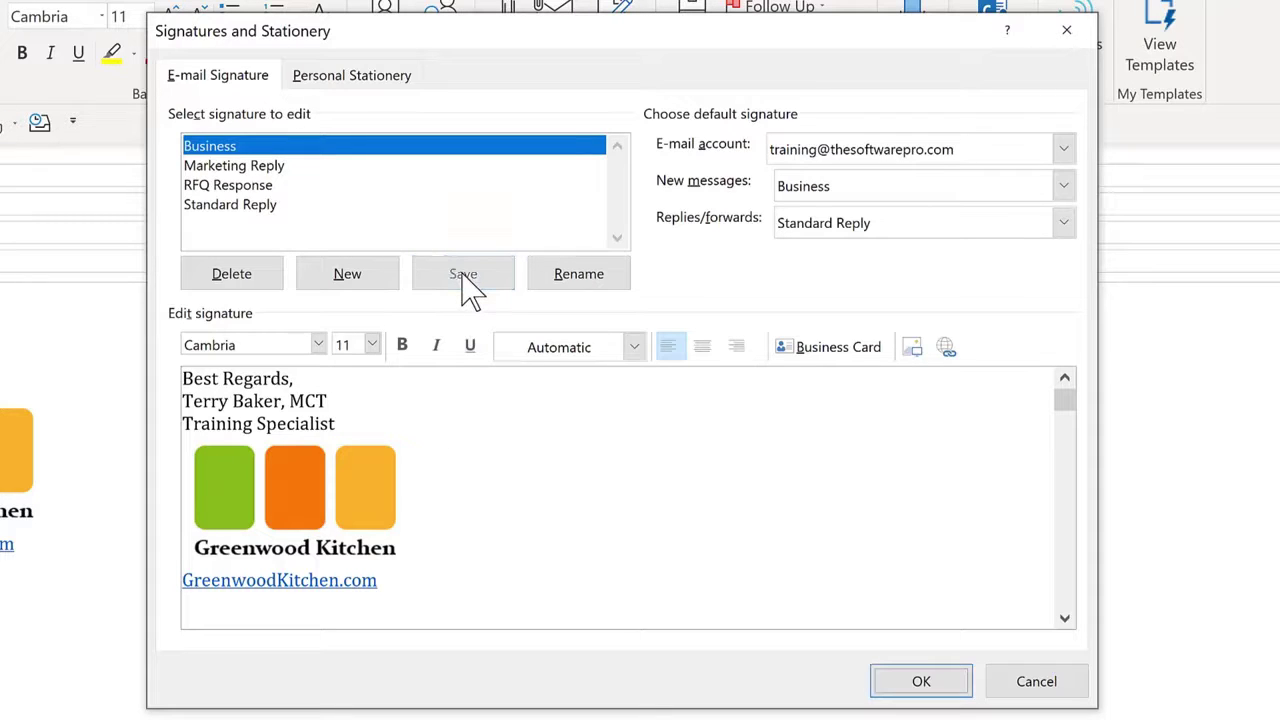
pyautogui.click(347, 274)
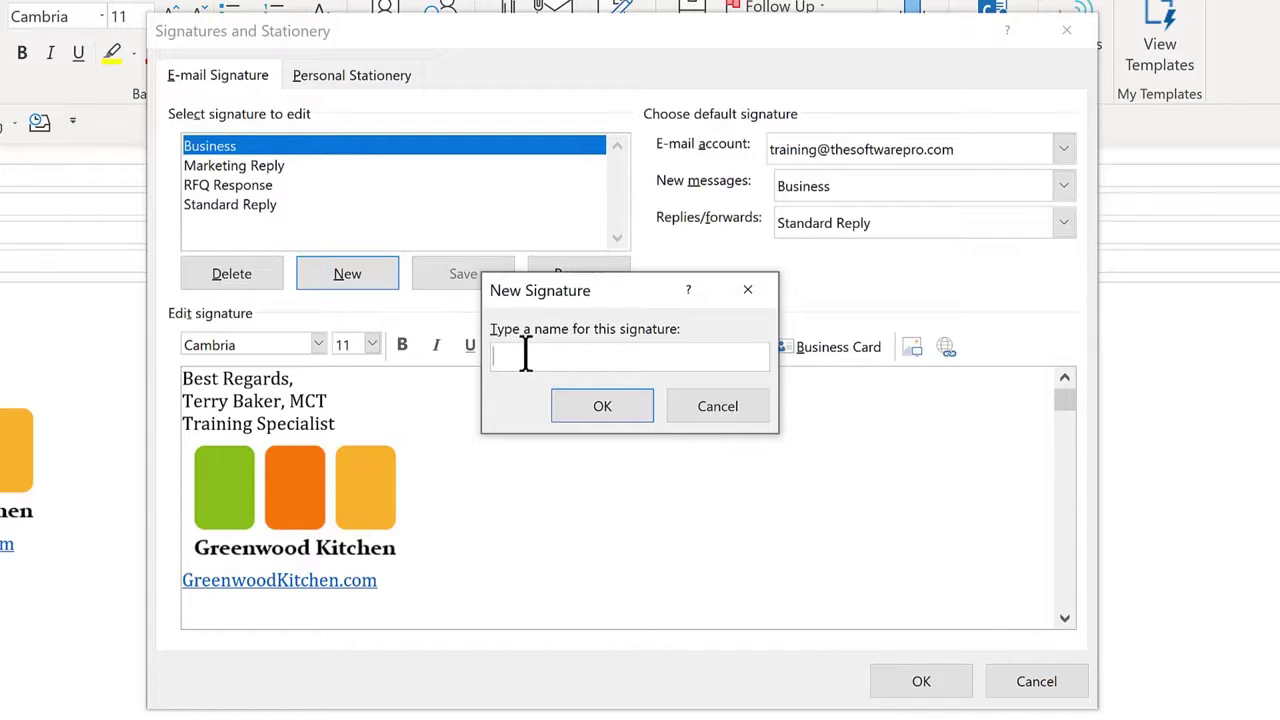
# Create a 'Personal' signature reading 'Thanks so much,' with the sender's first name below.
pyautogui.write('Personal')
pyautogui.click(604, 412)
pyautogui.click(563, 386)
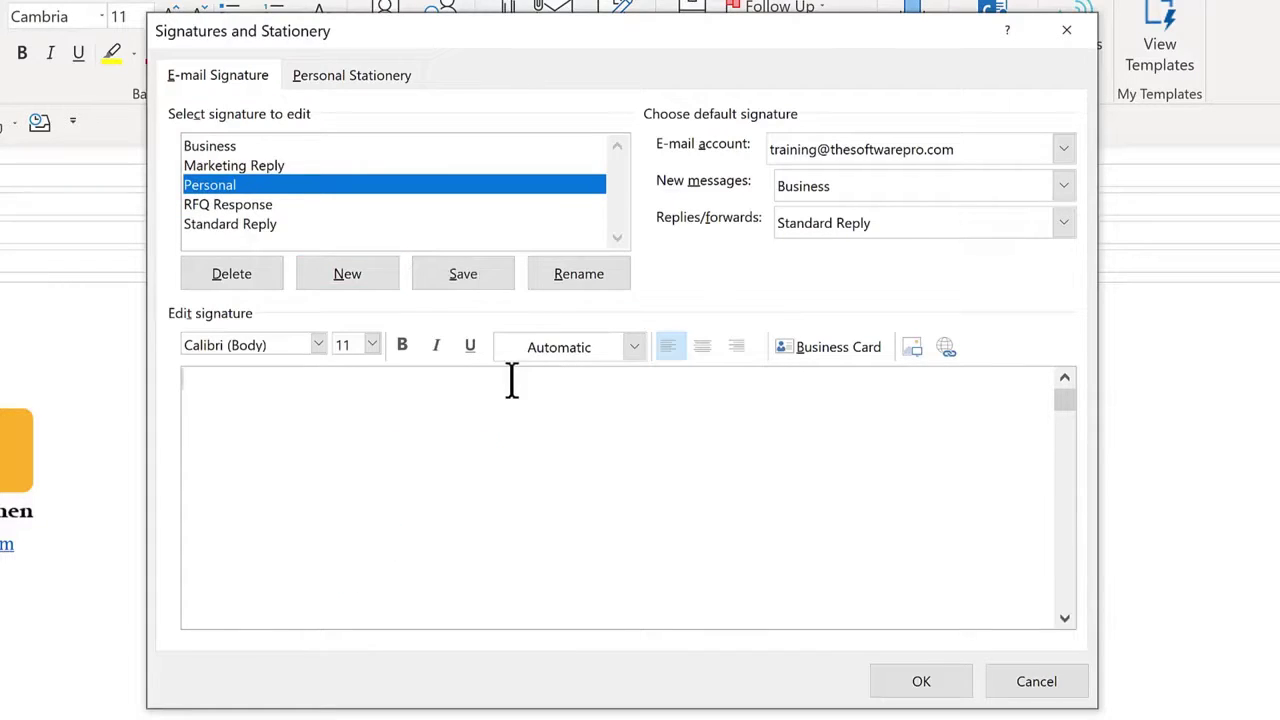
pyautogui.write('Thanks so much,')
pyautogui.press('Return')
pyautogui.write('Terry')
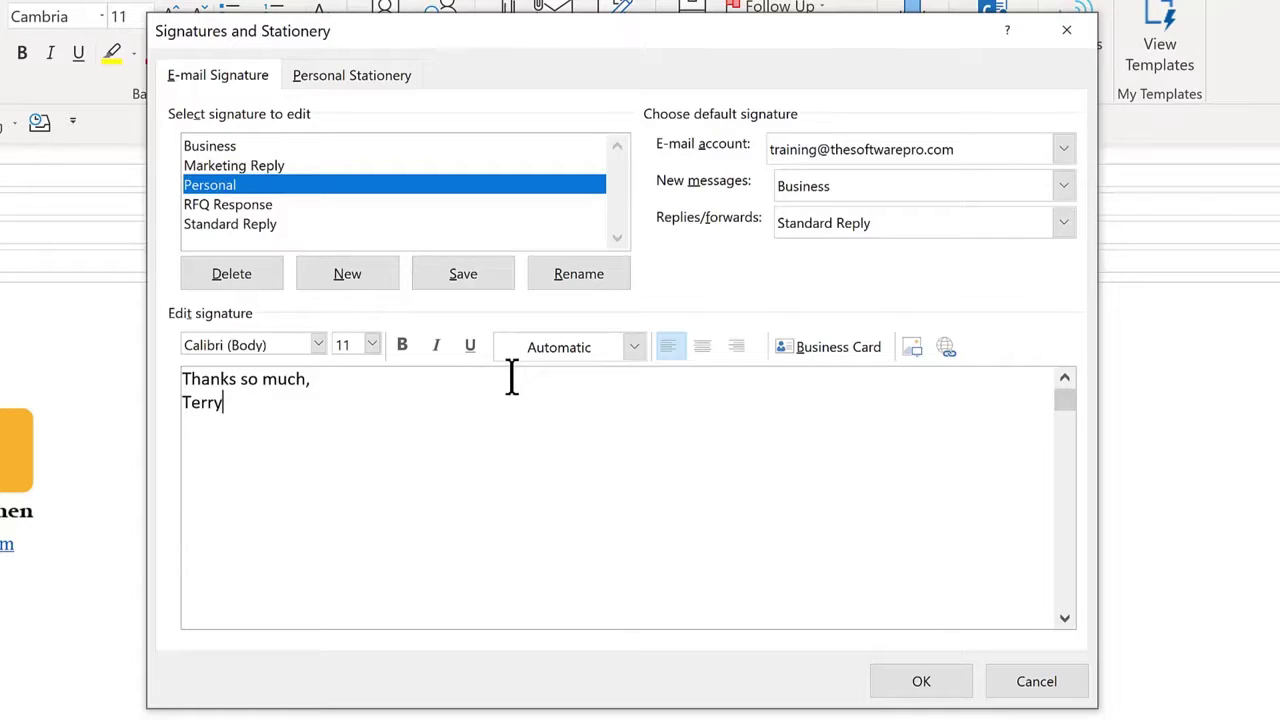
# Set the Personal signature in Cambria, make the name line bold italic, and save.
pyautogui.moveTo(298, 418); pyautogui.dragTo(158, 366)
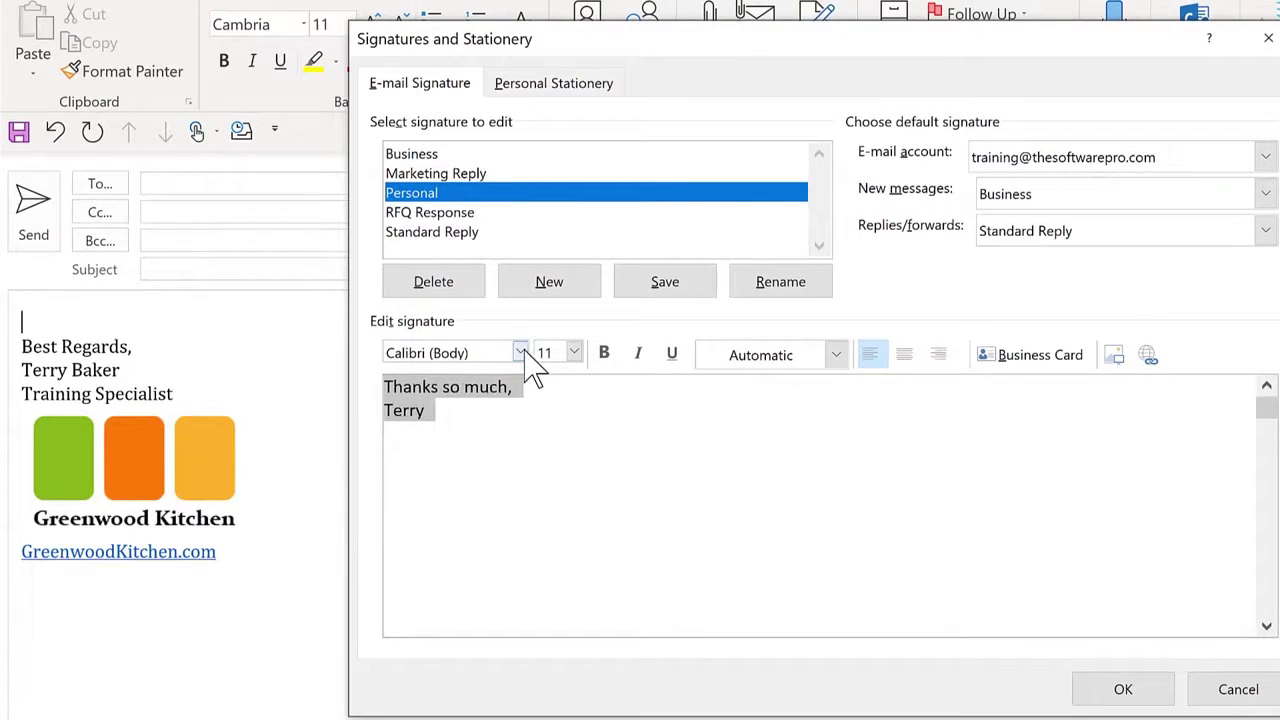
pyautogui.click(520, 354)
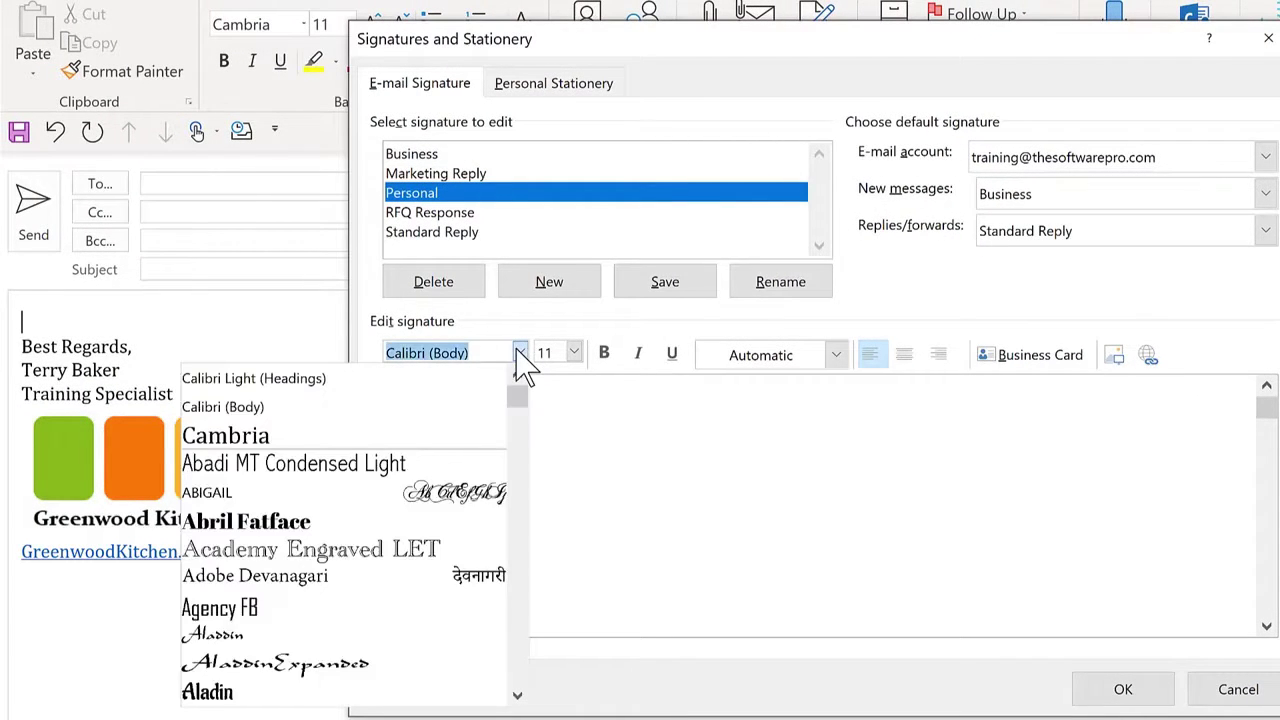
pyautogui.click(465, 437)
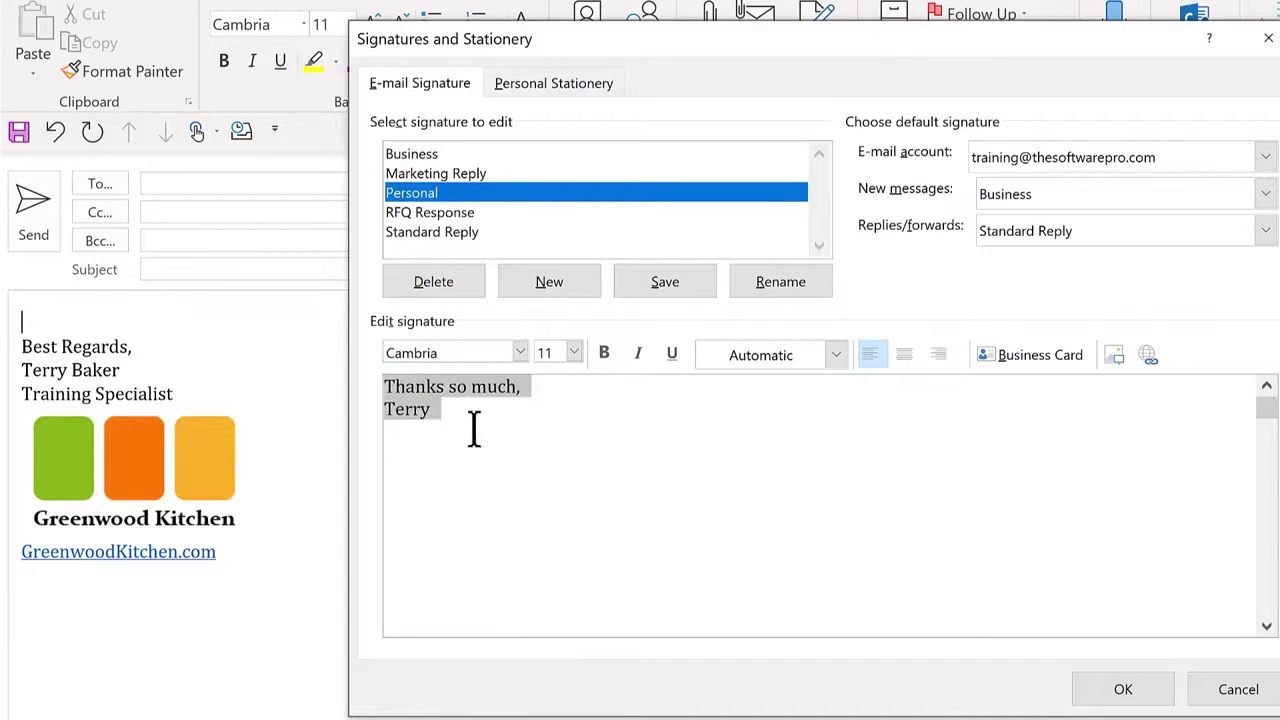
pyautogui.click(550, 386)
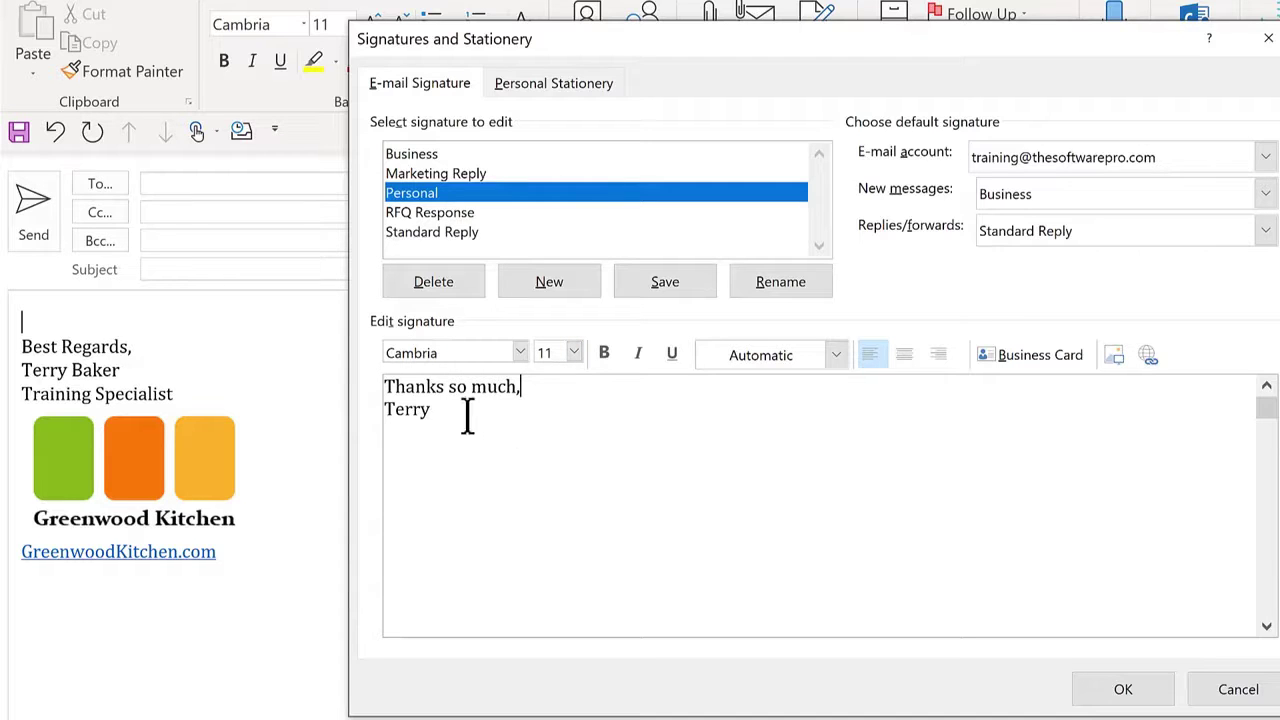
pyautogui.doubleClick(392, 408)
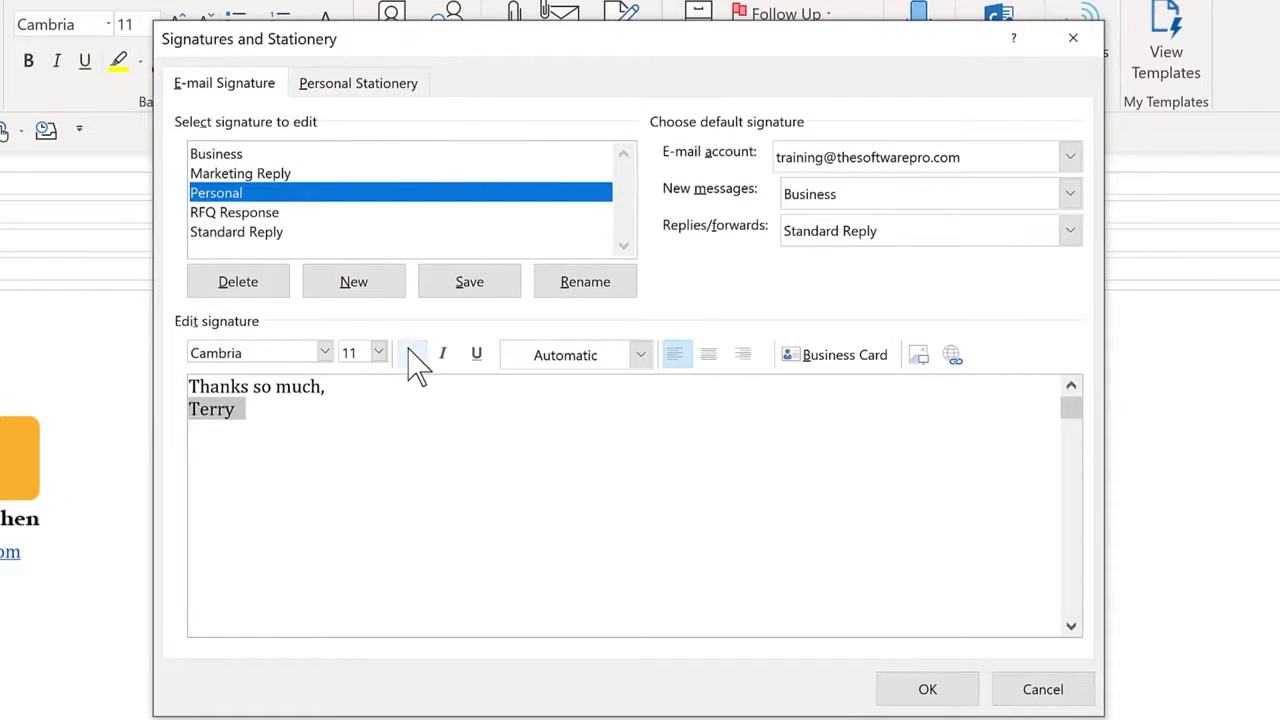
pyautogui.click(410, 355)
pyautogui.click(443, 355)
pyautogui.click(330, 401)
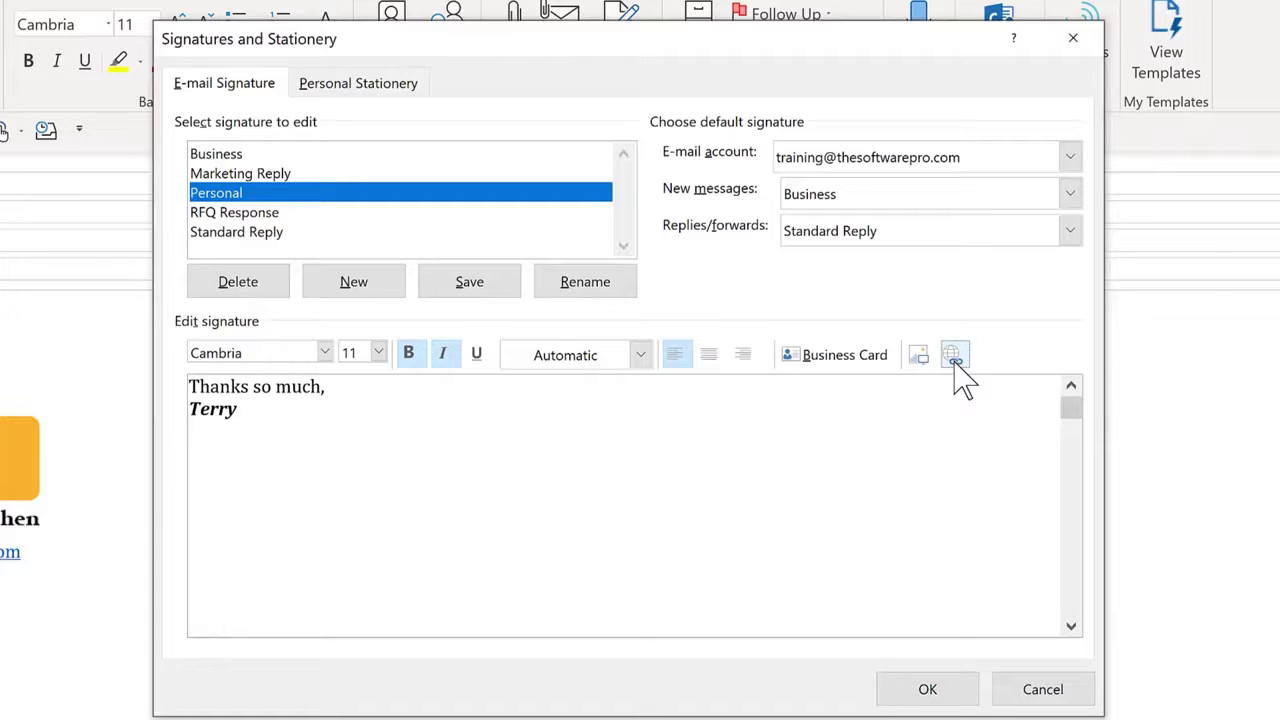
pyautogui.click(455, 290)
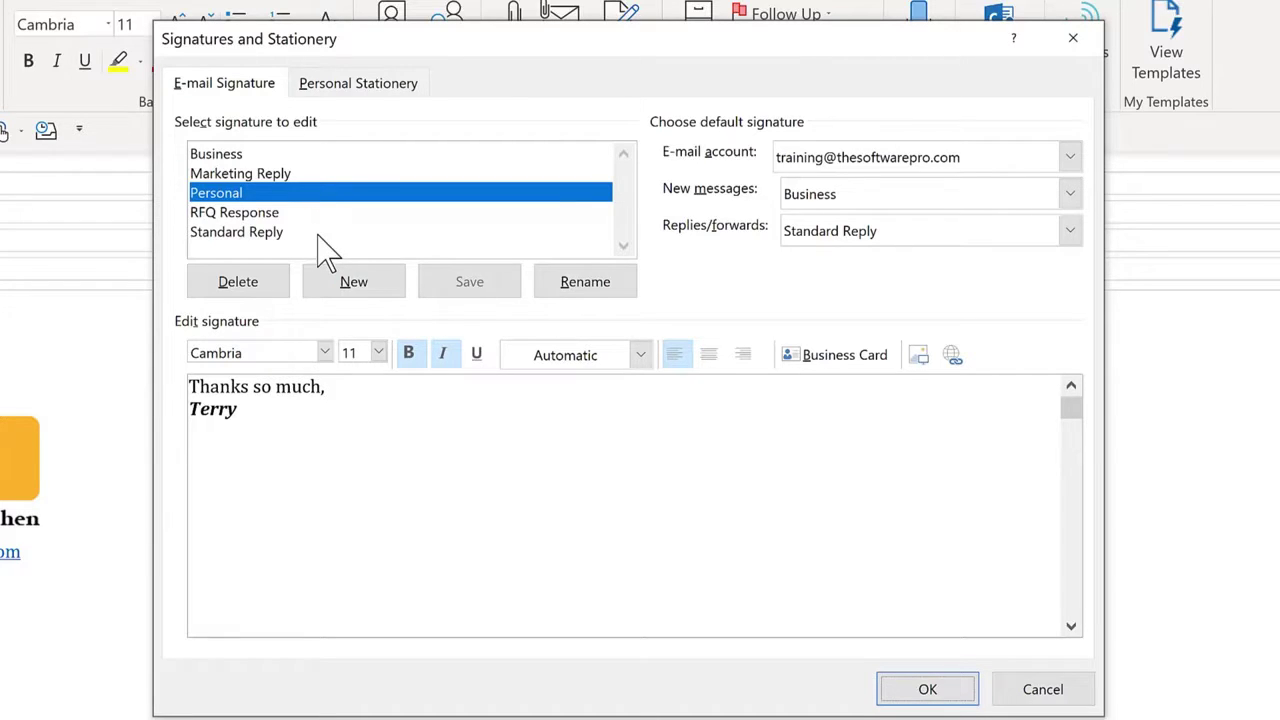
# Check the e-mail account list without changing it and preview the Standard Reply signature.
pyautogui.click(1070, 160)
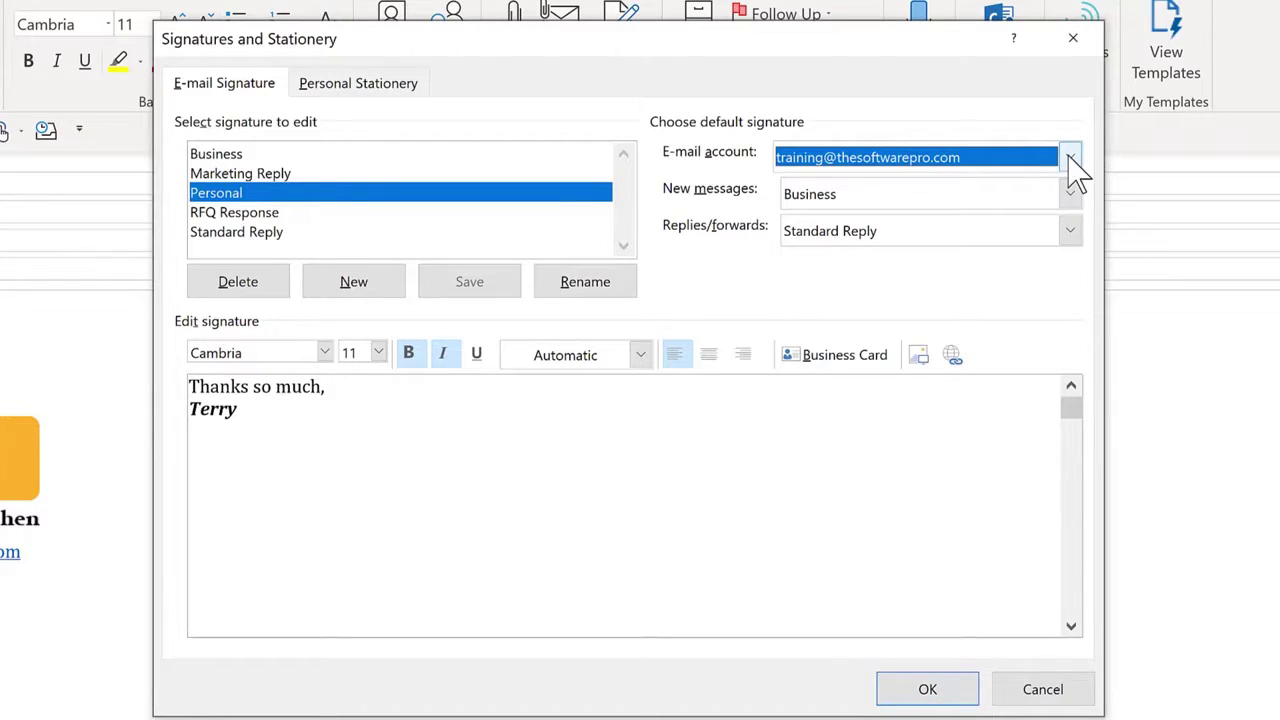
pyautogui.click(1070, 160)
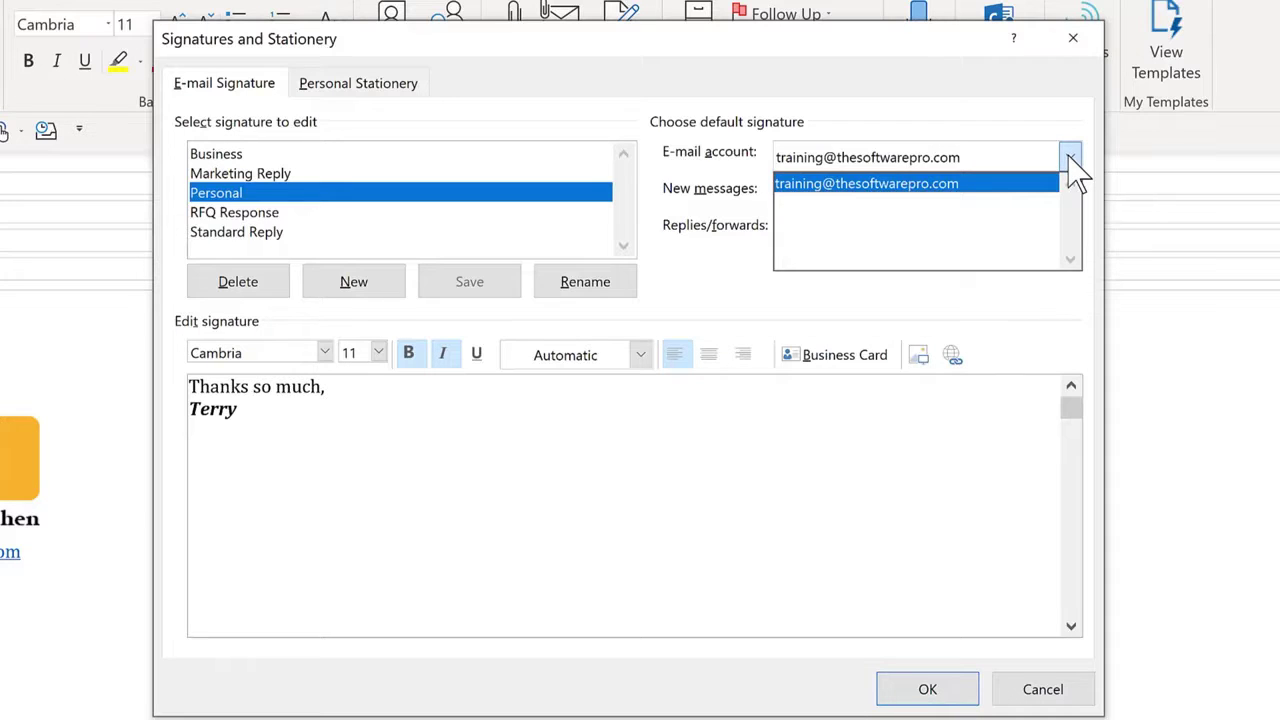
pyautogui.click(1070, 160)
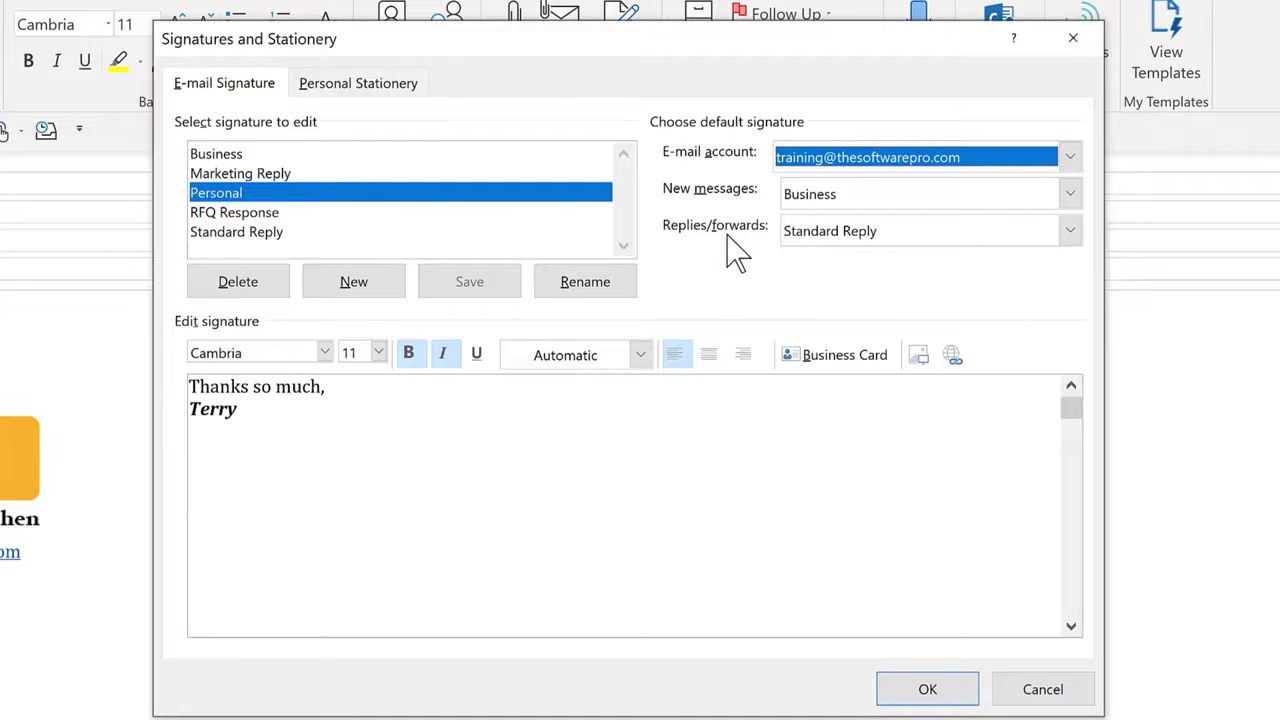
pyautogui.click(270, 250)
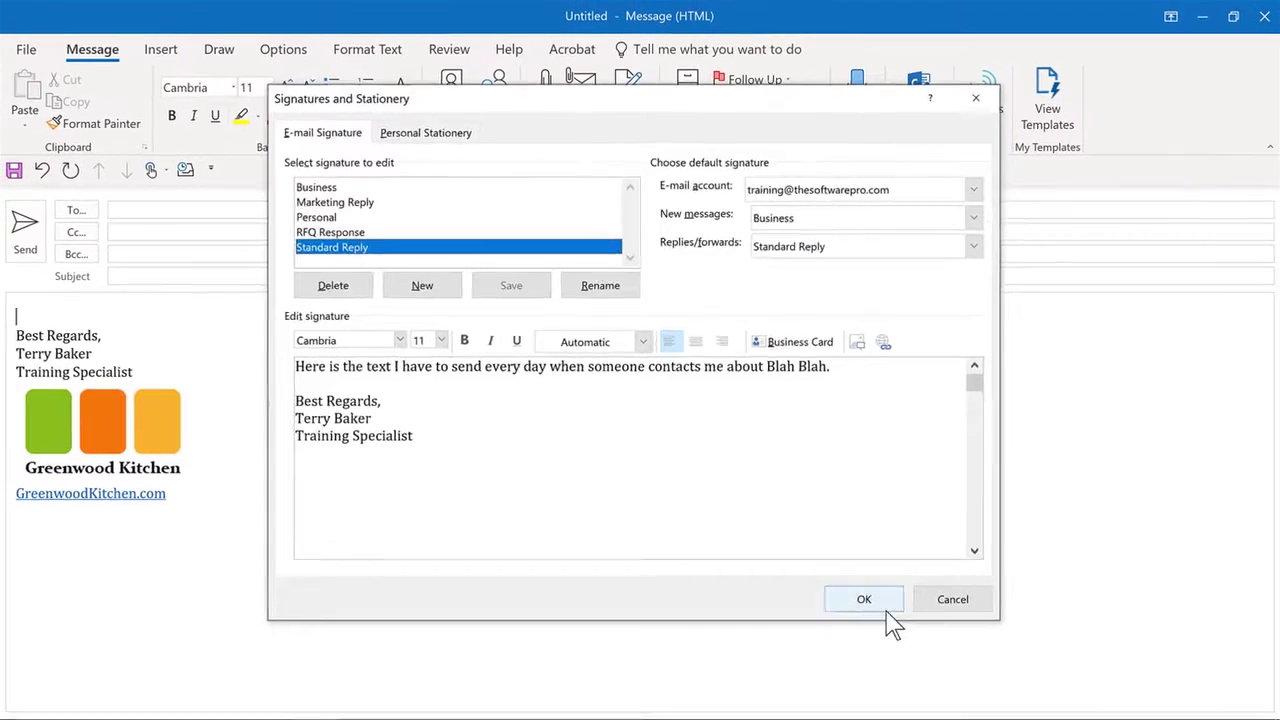
# Close the signature settings keeping changes and insert the Personal signature into the message.
pyautogui.click(927, 689)
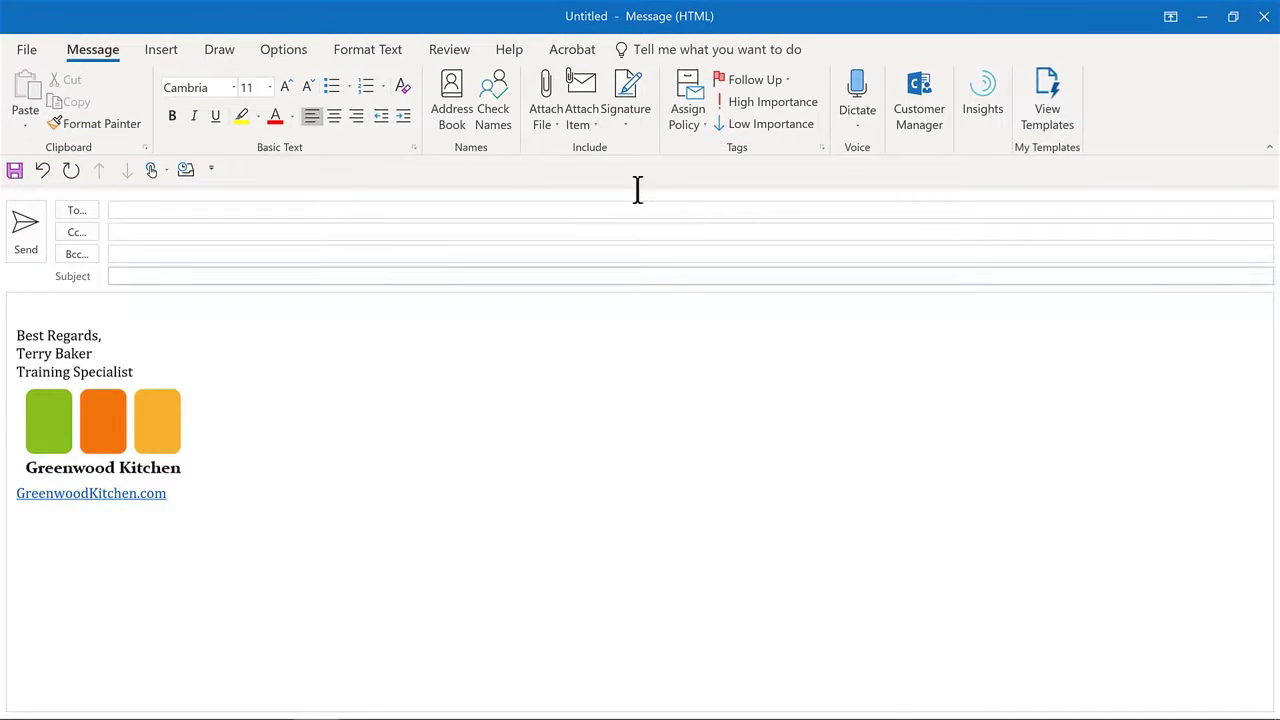
pyautogui.click(625, 124)
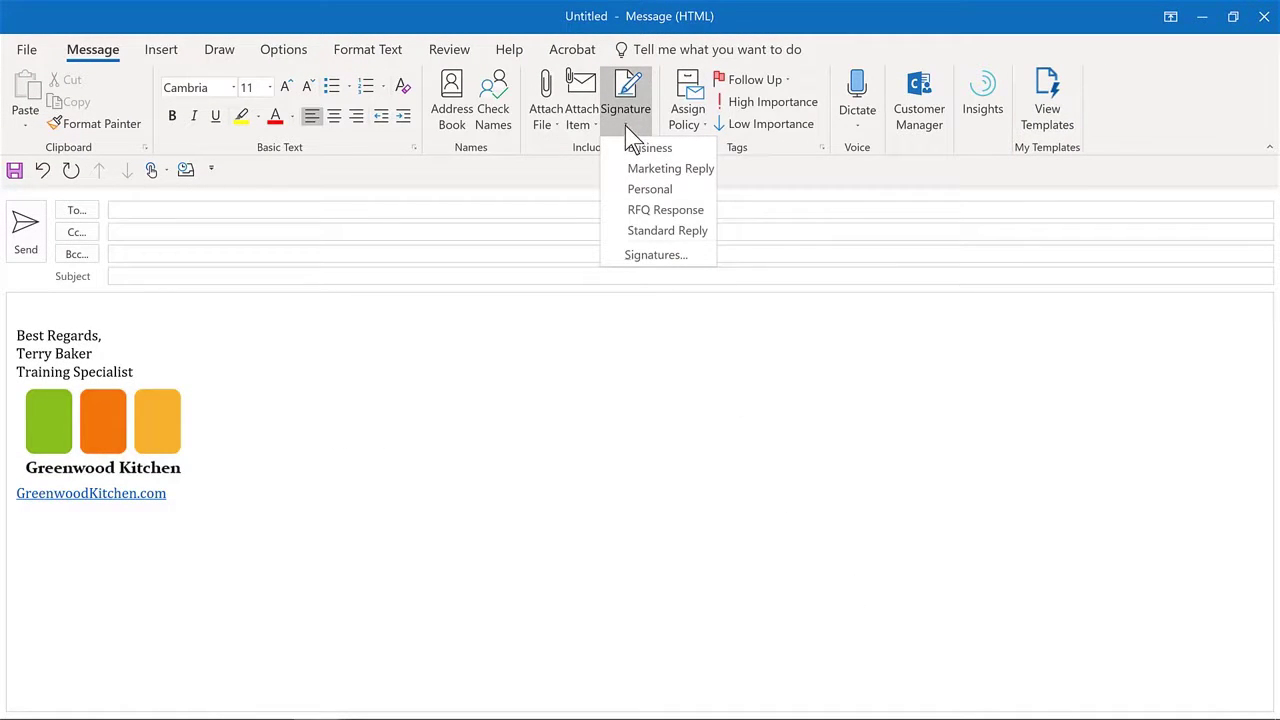
pyautogui.click(660, 190)
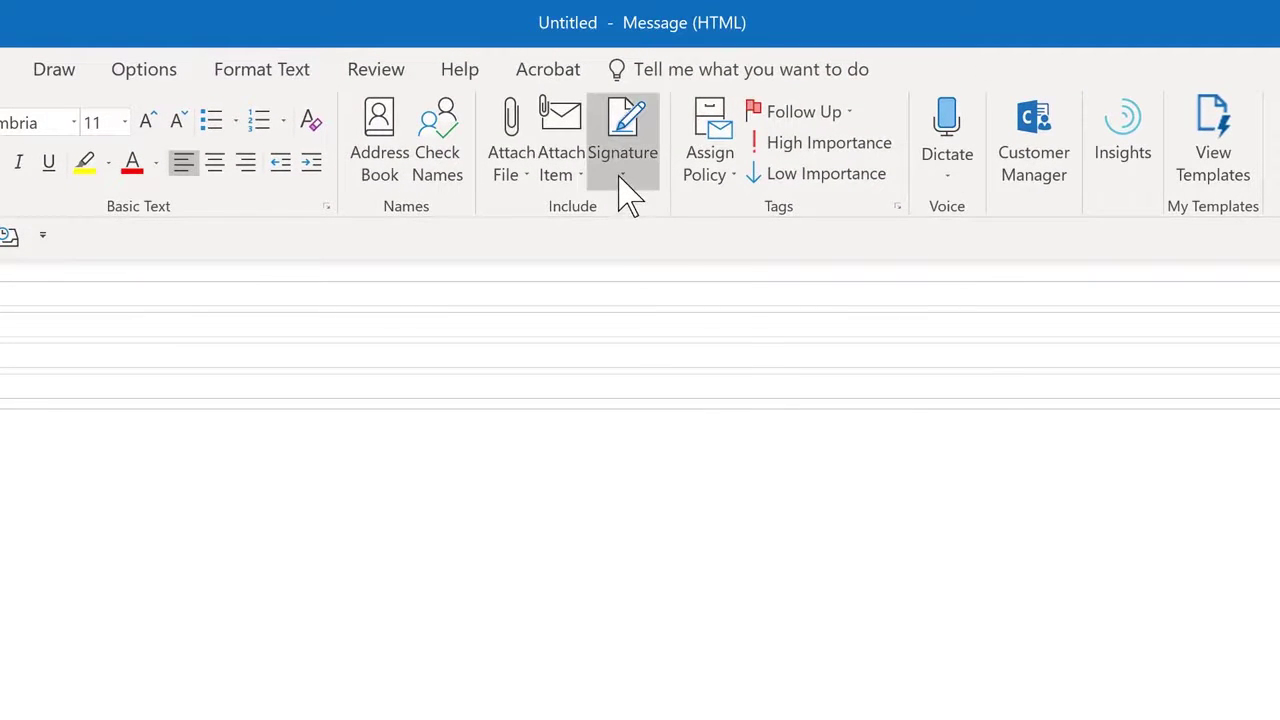
pyautogui.click(622, 190)
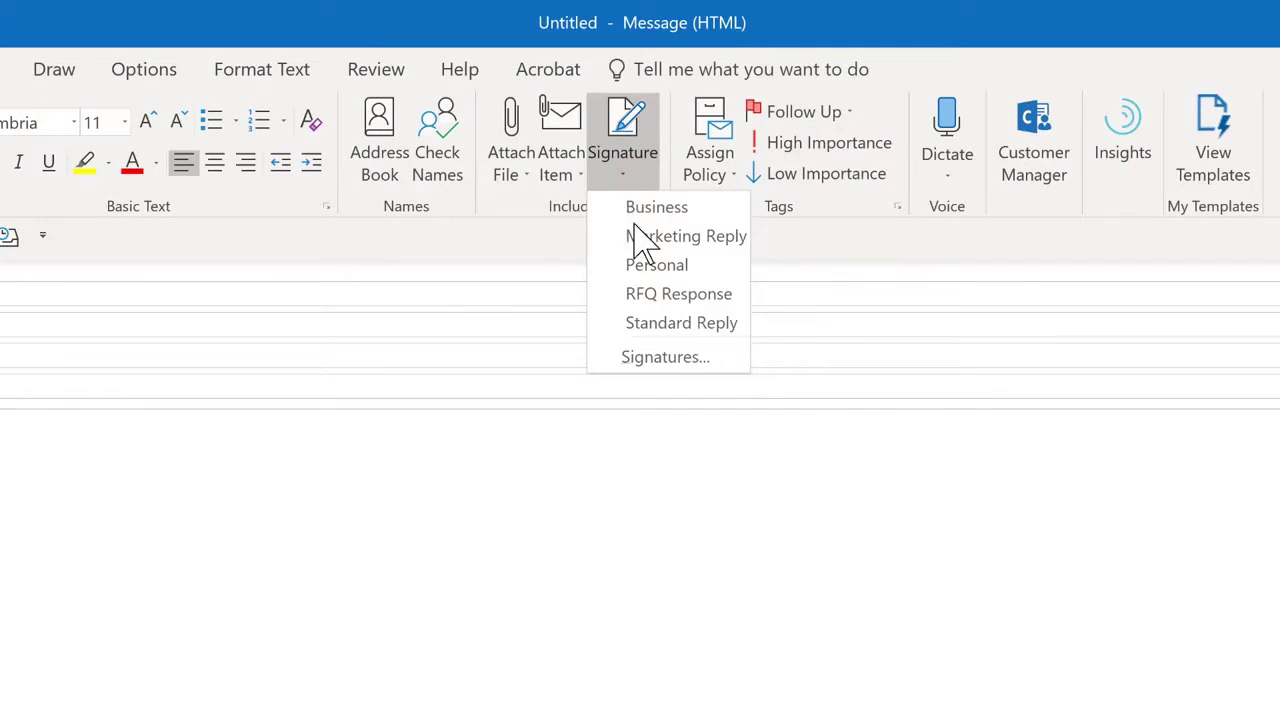
pyautogui.click(668, 357)
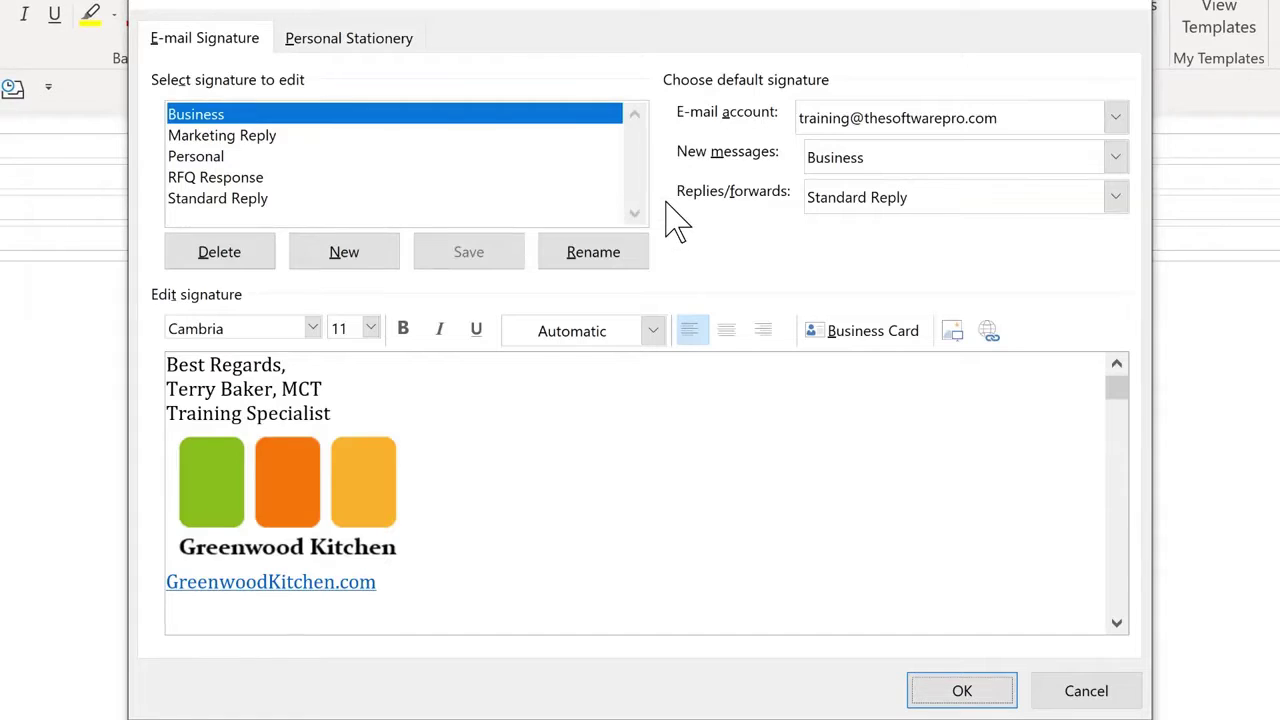
pyautogui.click(270, 140)
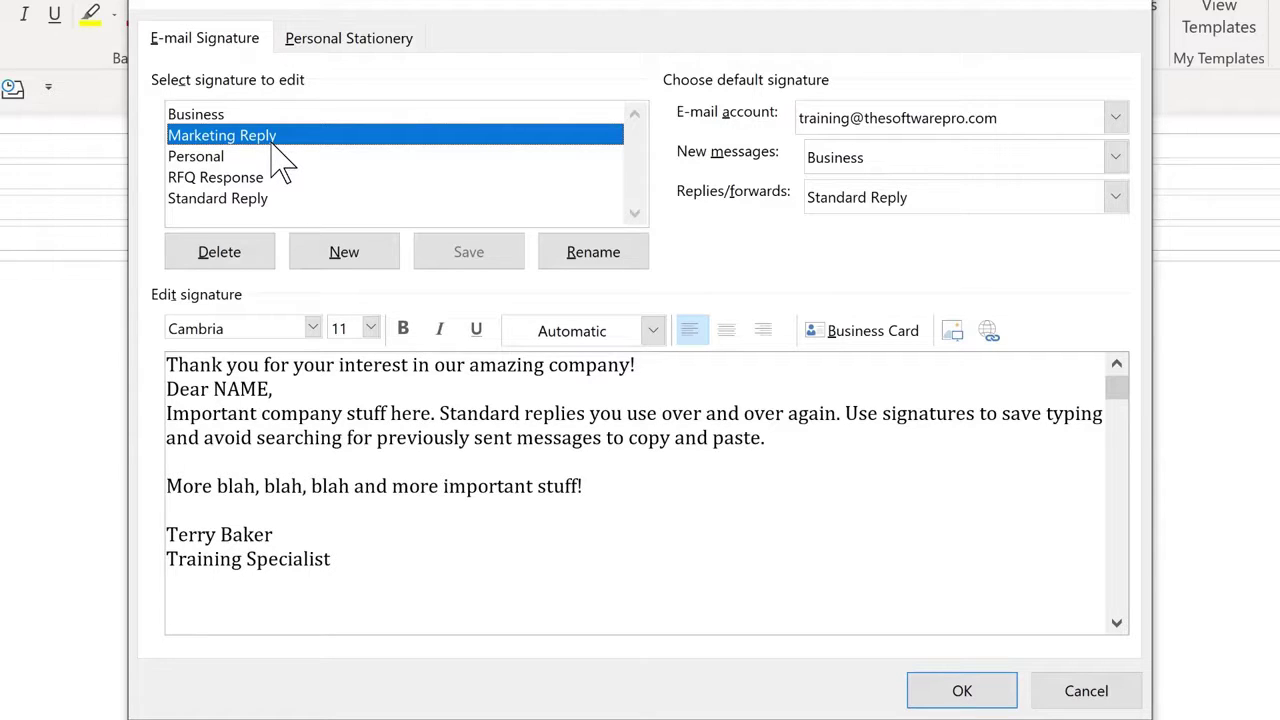
pyautogui.moveTo(166, 365); pyautogui.dragTo(642, 362)
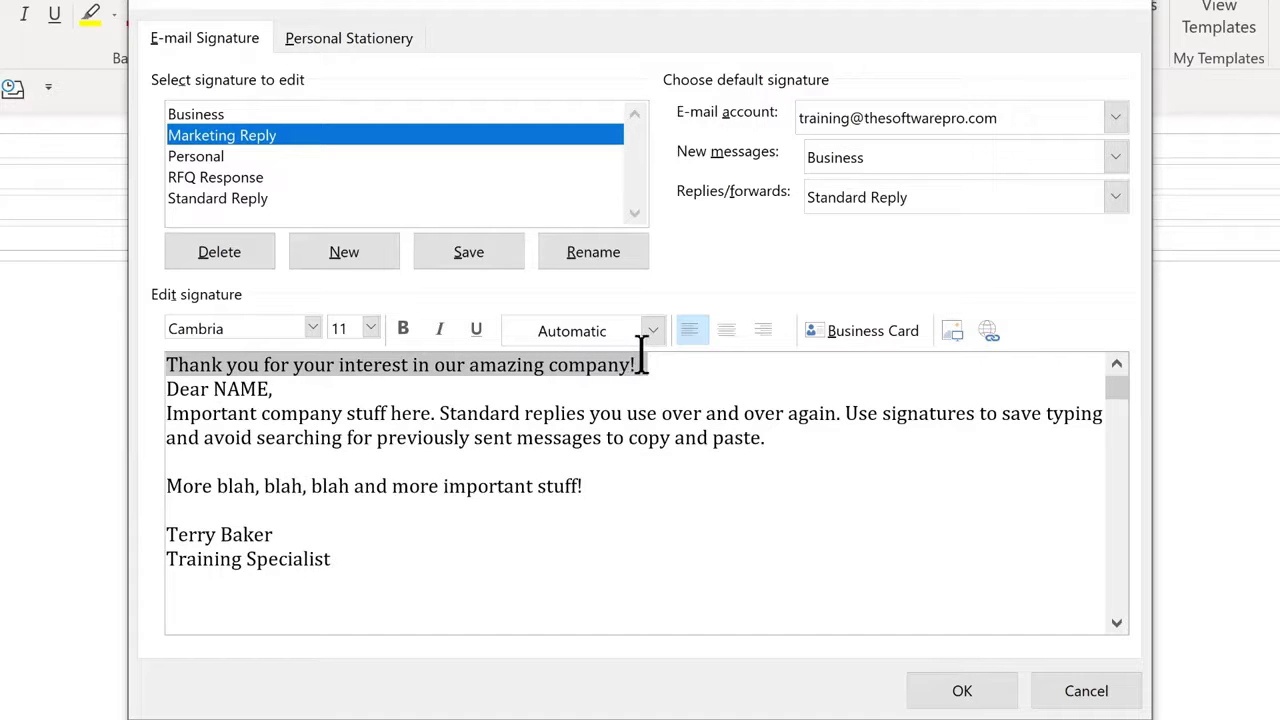
pyautogui.click(480, 384)
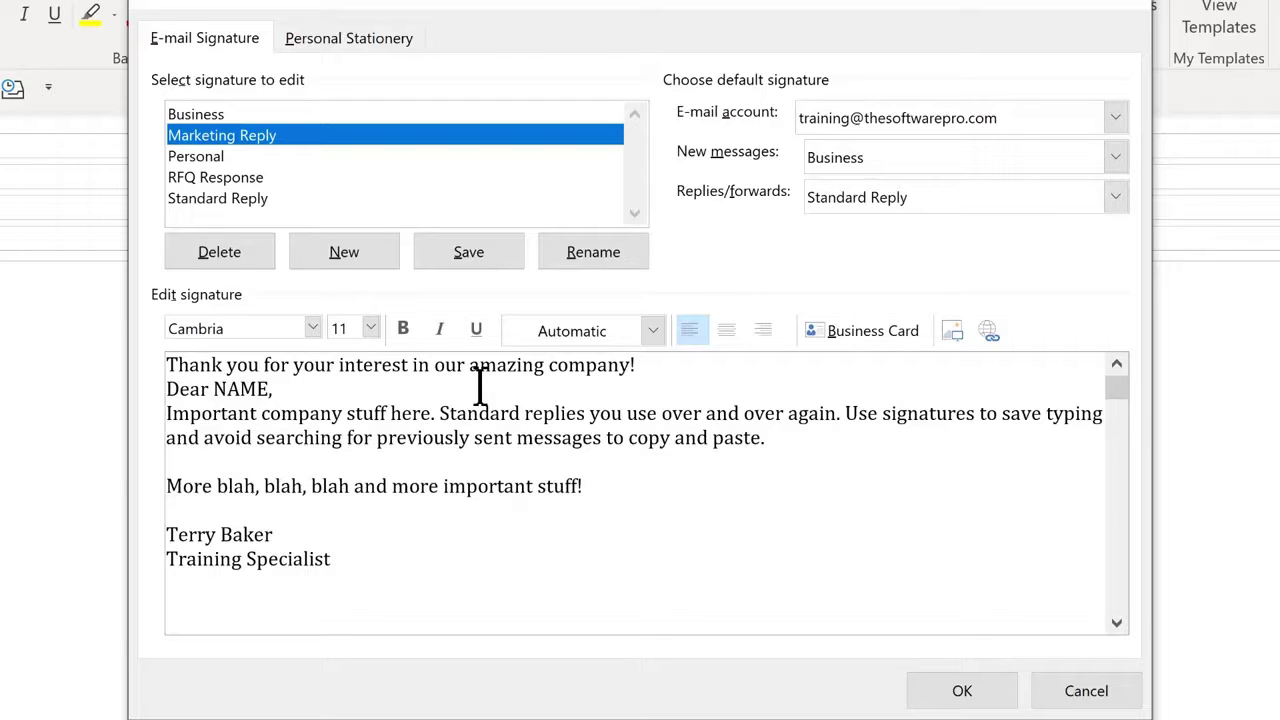
pyautogui.click(211, 180)
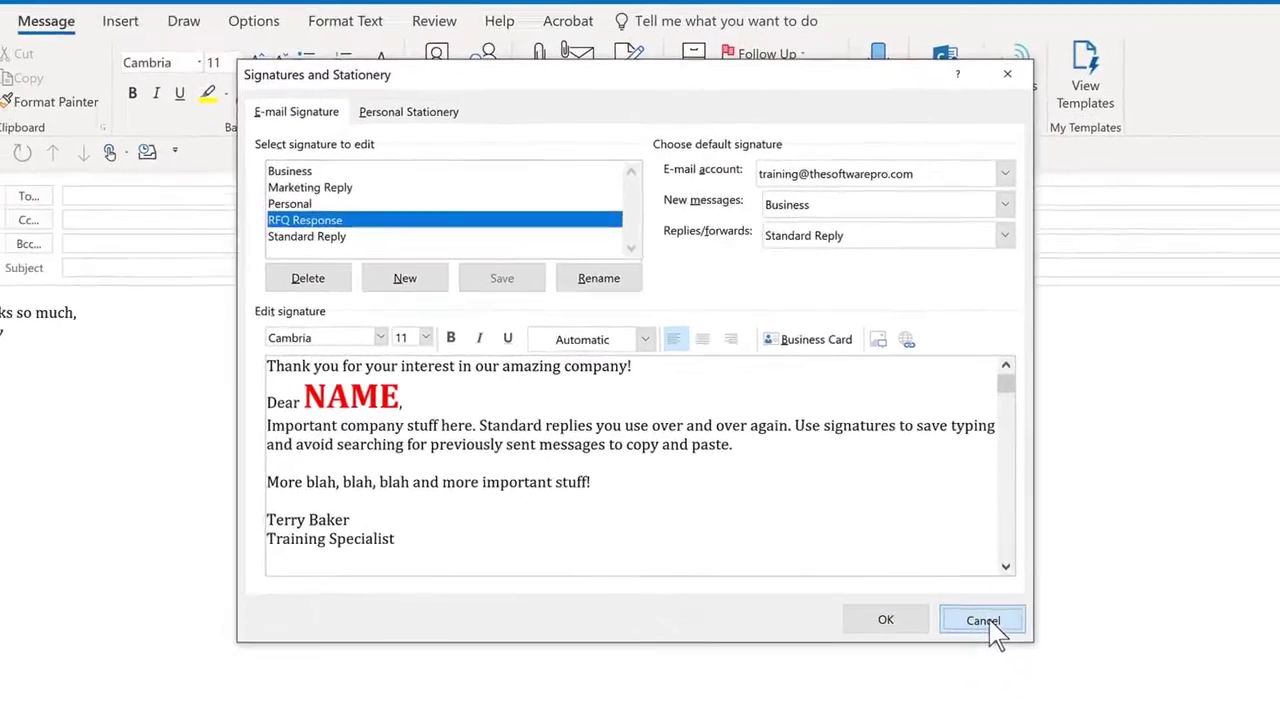
# Close the signature settings without saving and switch the message signature to Marketing Reply.
pyautogui.click(1085, 690)
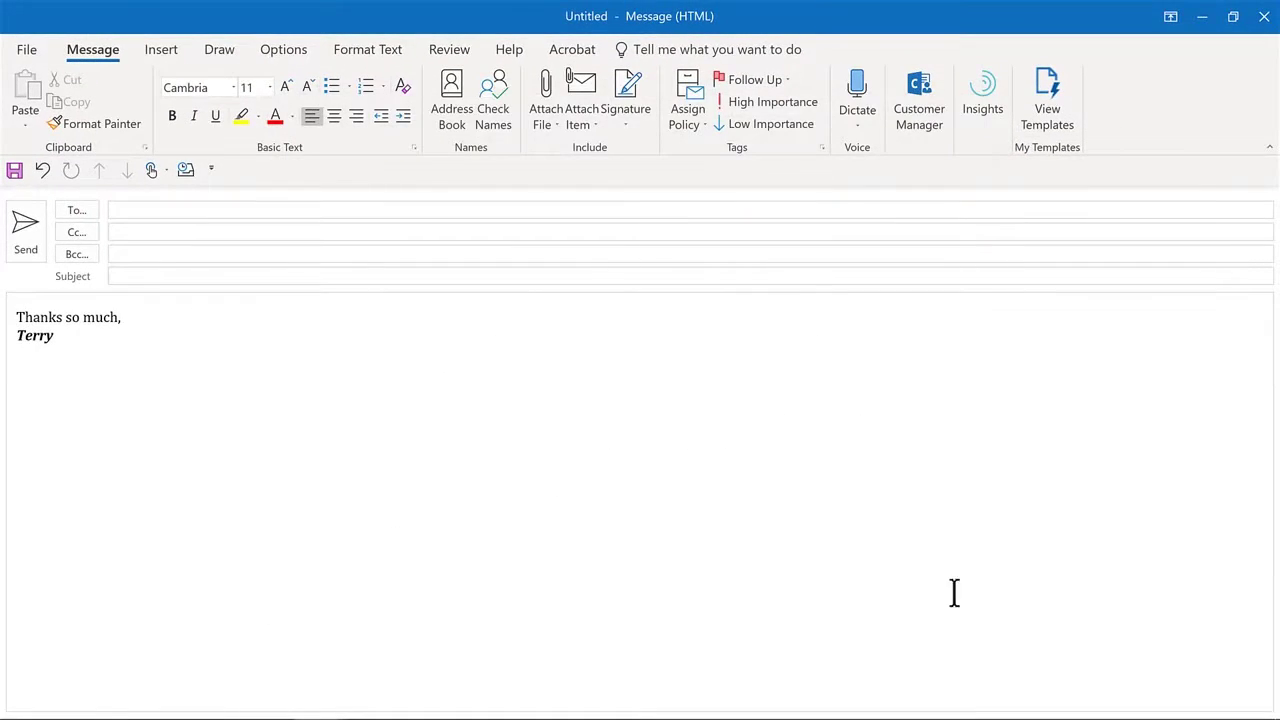
pyautogui.click(627, 118)
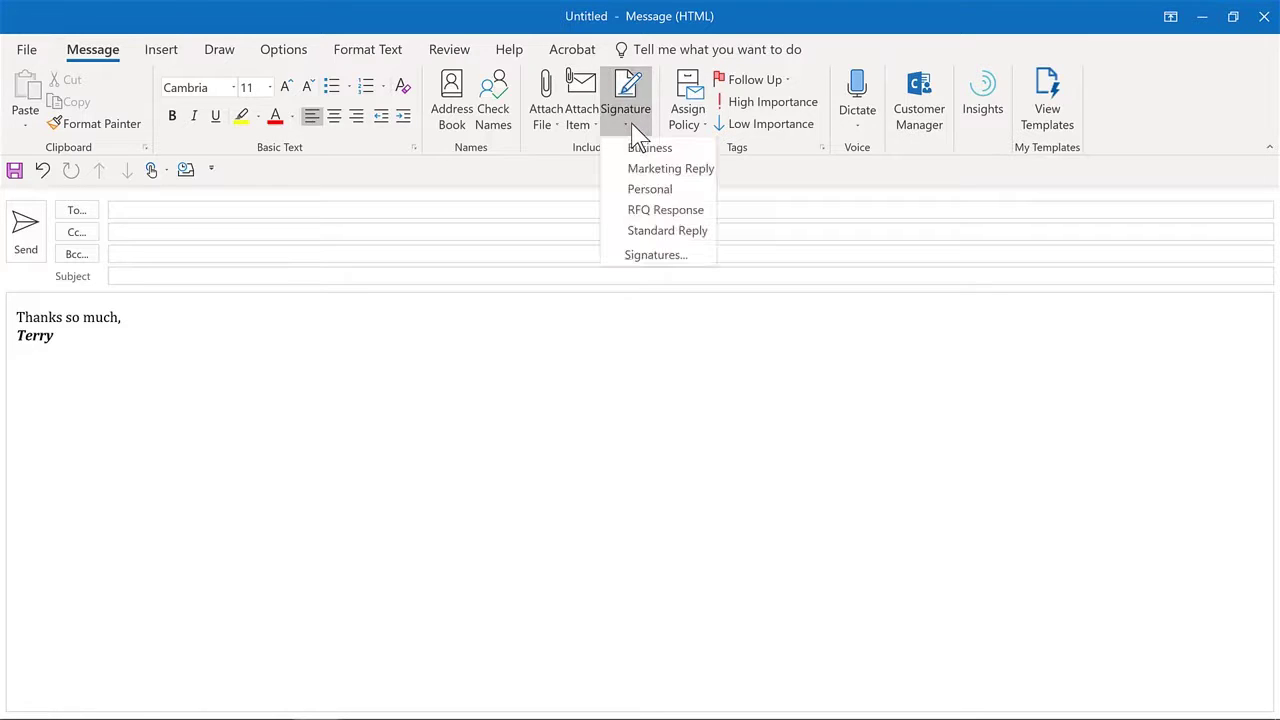
pyautogui.click(657, 170)
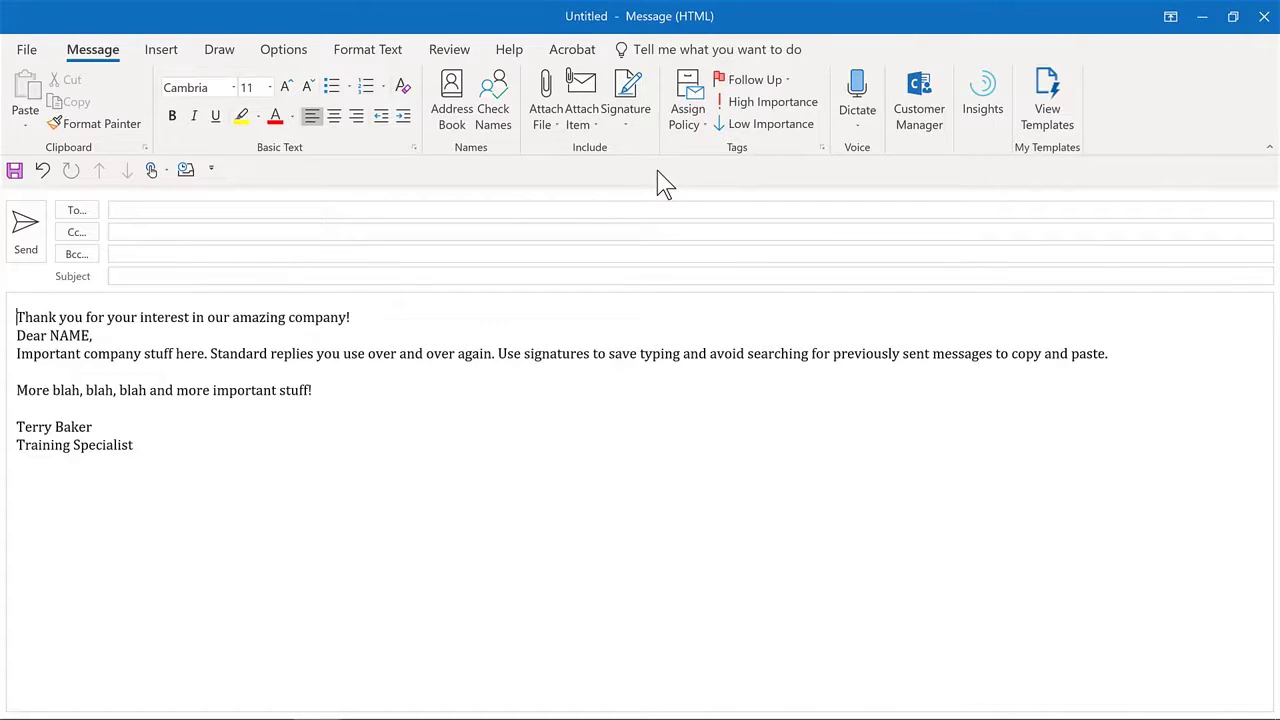
# Cut the body's opening line into the Subject and replace NAME with the recipient's first name.
pyautogui.moveTo(367, 320); pyautogui.dragTo(15, 297)
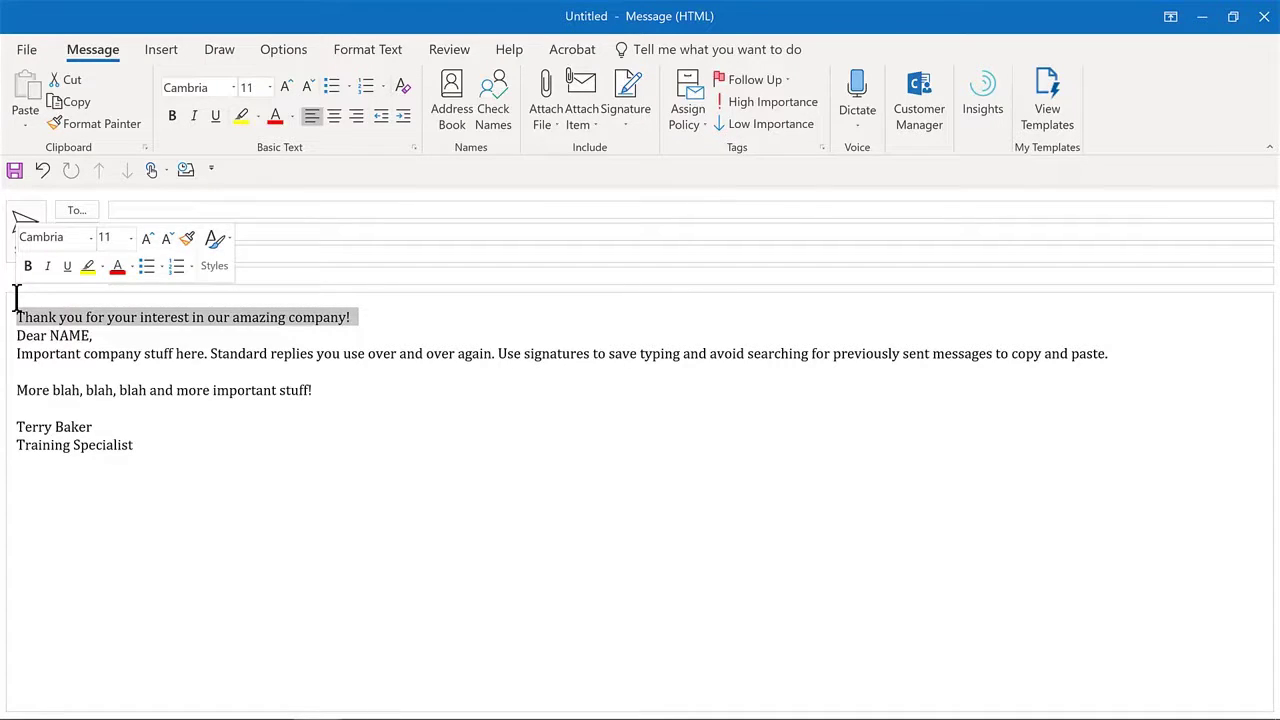
pyautogui.hotkey('ctrl', 'x')
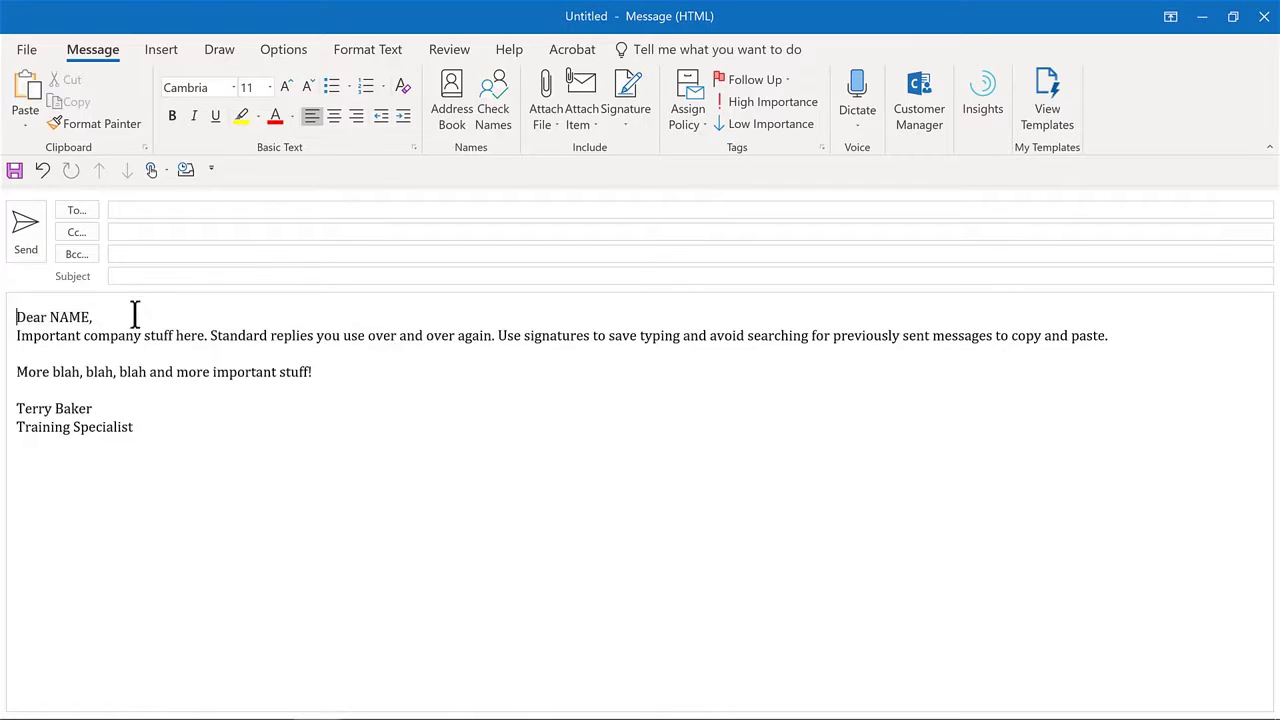
pyautogui.click(146, 281)
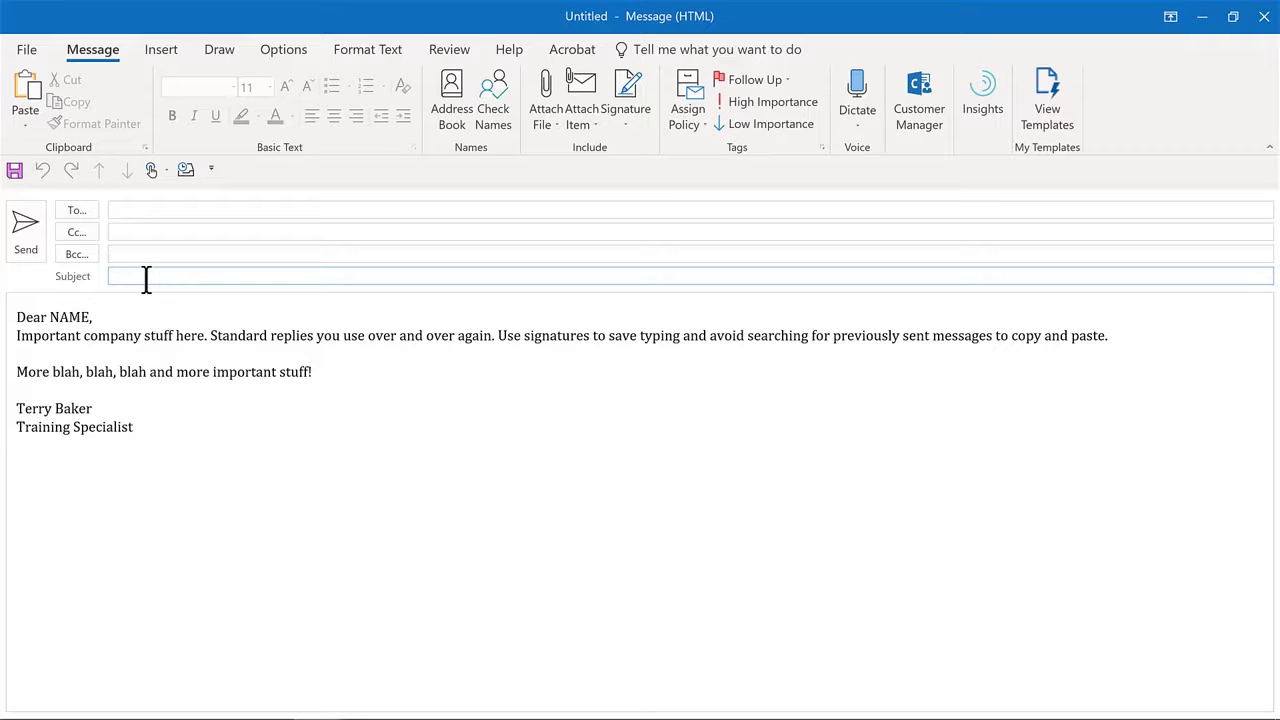
pyautogui.hotkey('ctrl', 'v')
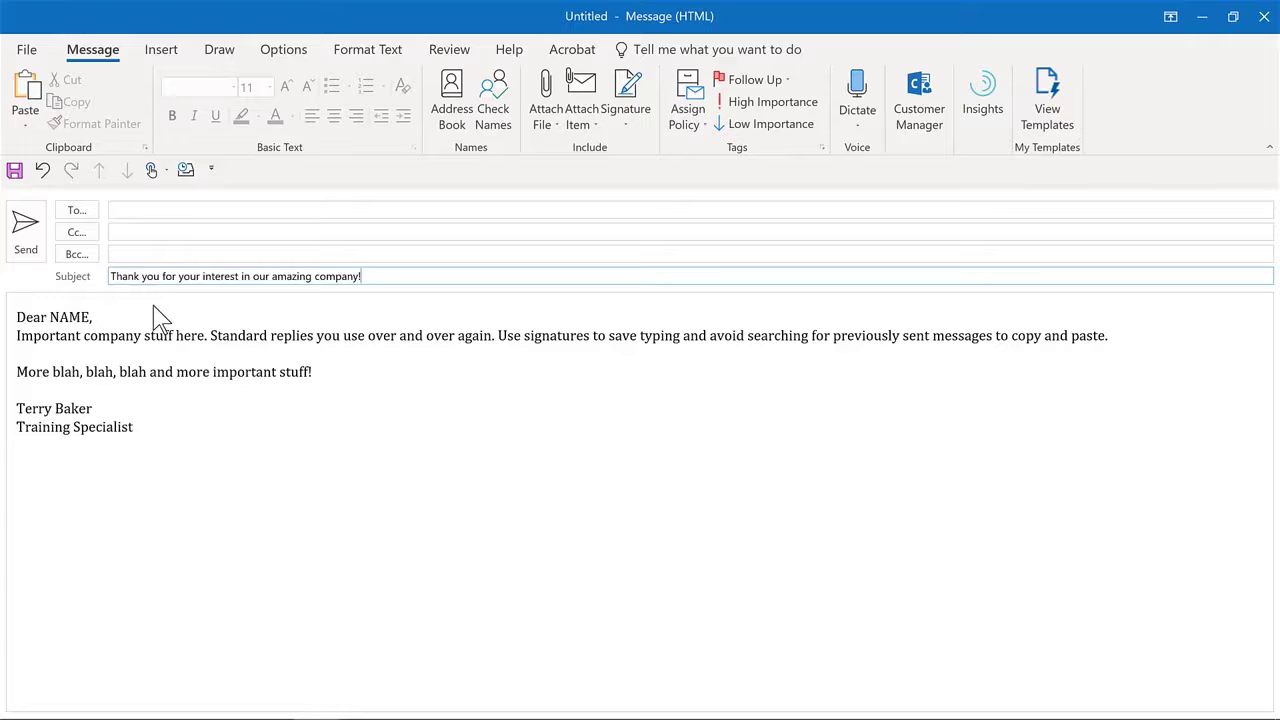
pyautogui.doubleClick(58, 318)
pyautogui.write('Joe')
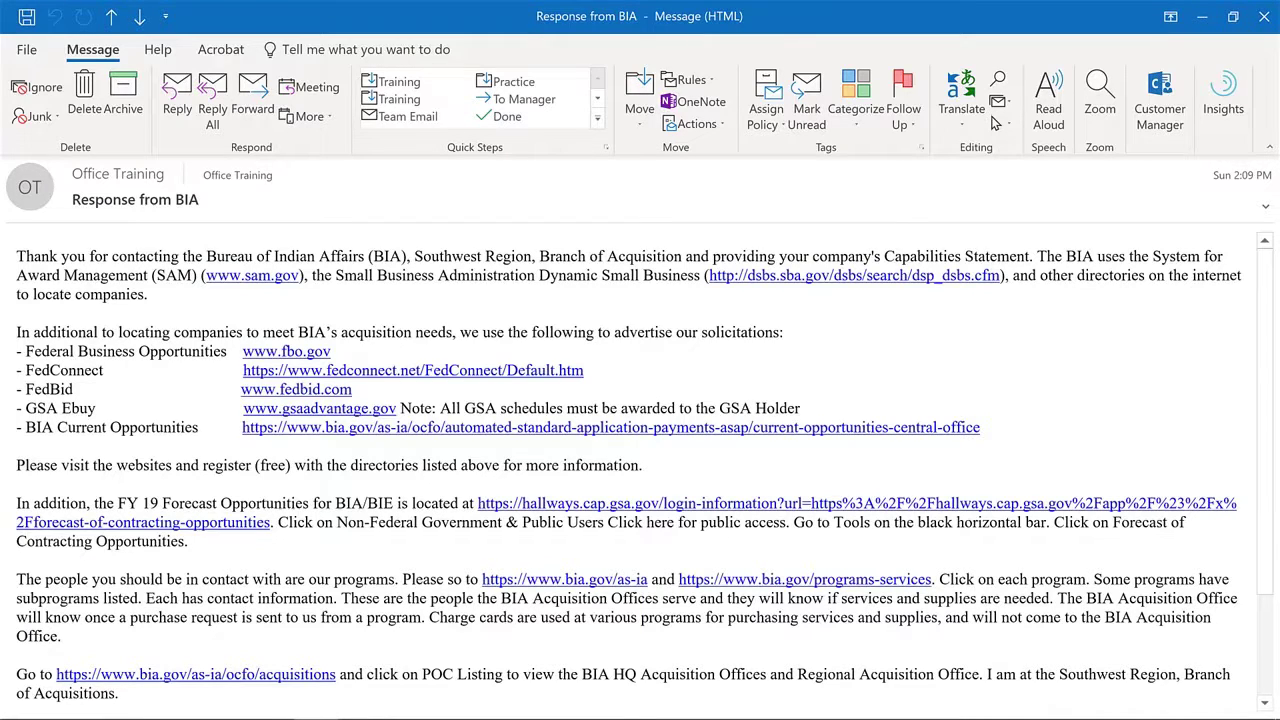
# Reply to the BIA message and select its quoted text from 'Thank you for contacting' onward.
pyautogui.click(179, 95)
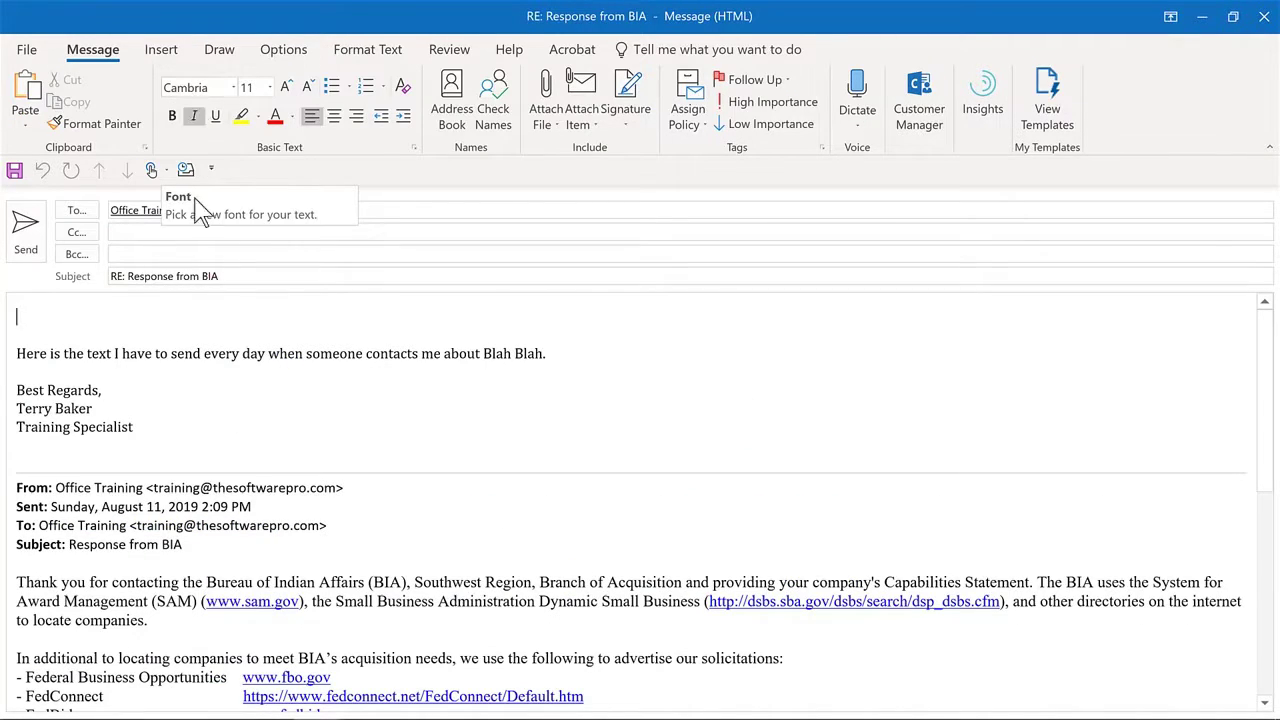
pyautogui.scroll(-4, 170, 345)
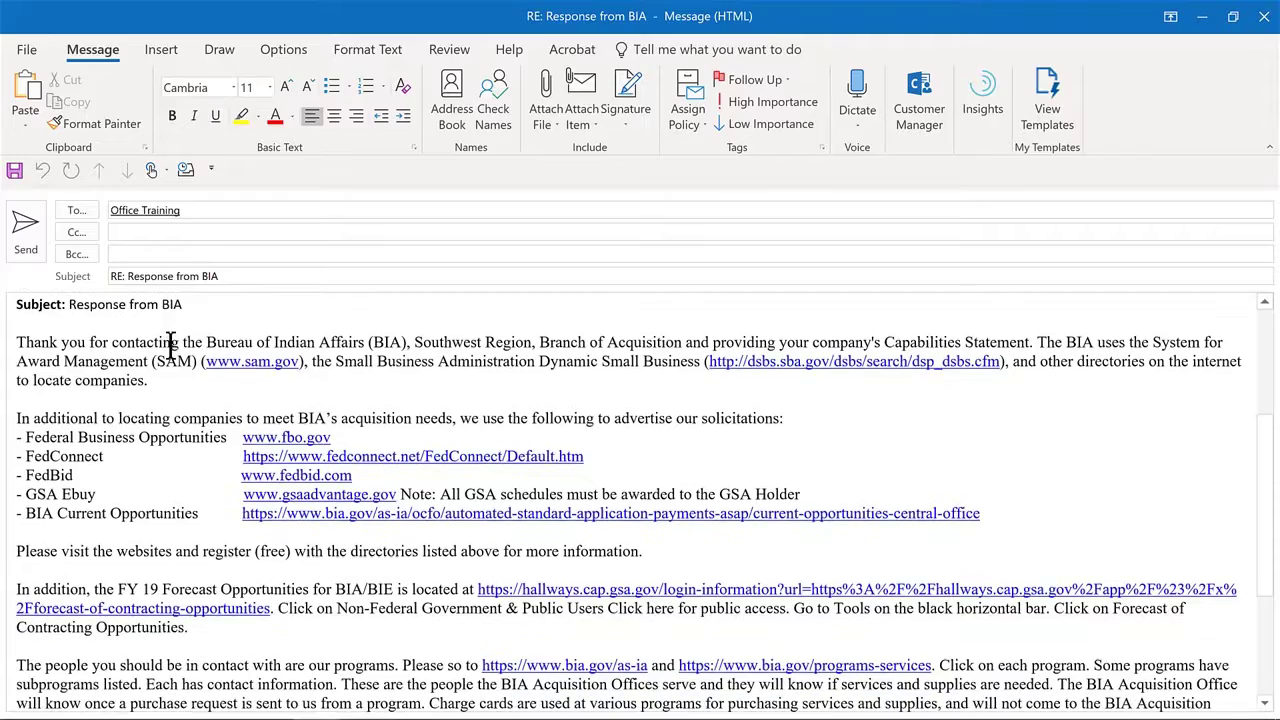
pyautogui.moveTo(16, 342); pyautogui.dragTo(567, 682)
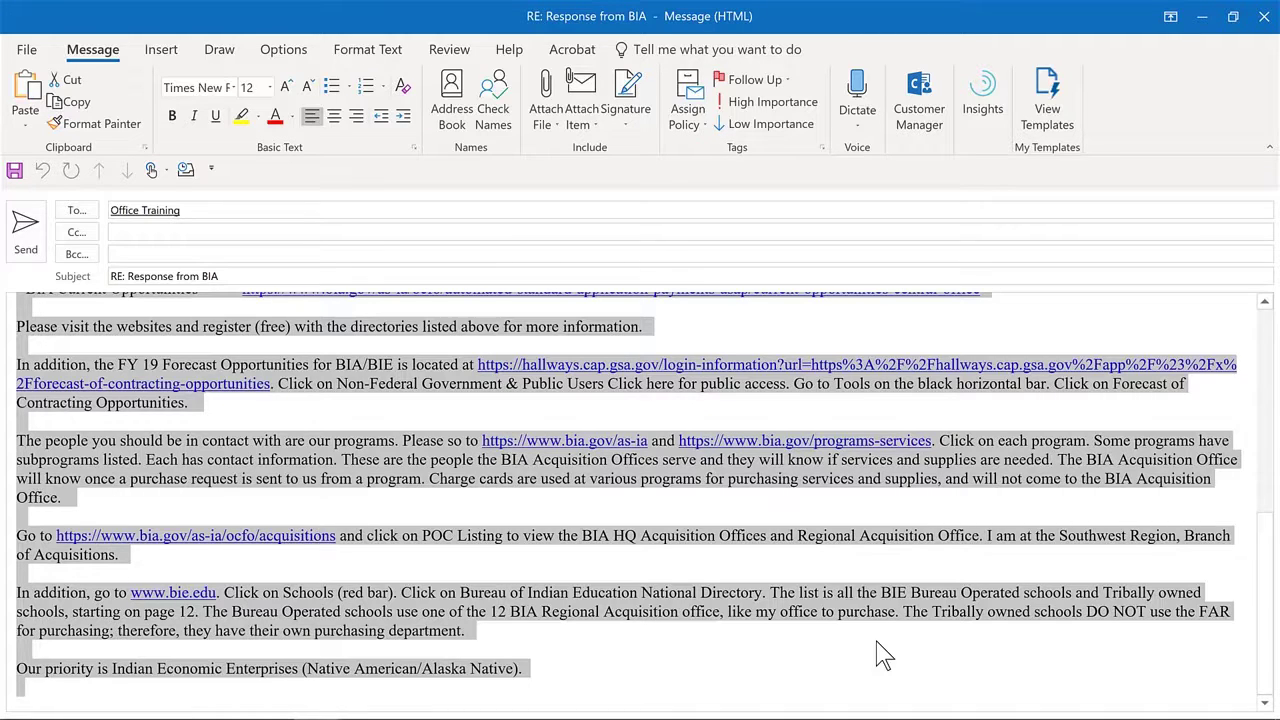
# Show the Quick Parts gallery from the Insert tab, listing Important Stuff and RFP Confirmation.
pyautogui.click(161, 60)
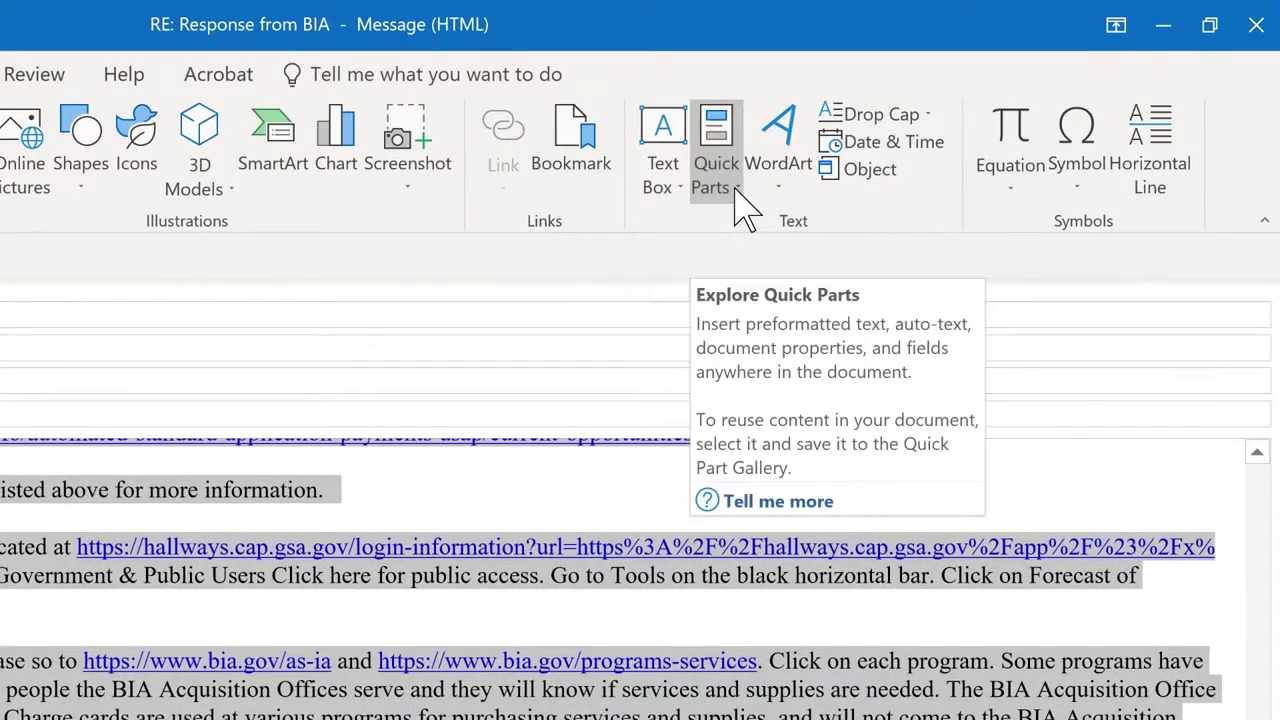
pyautogui.click(737, 190)
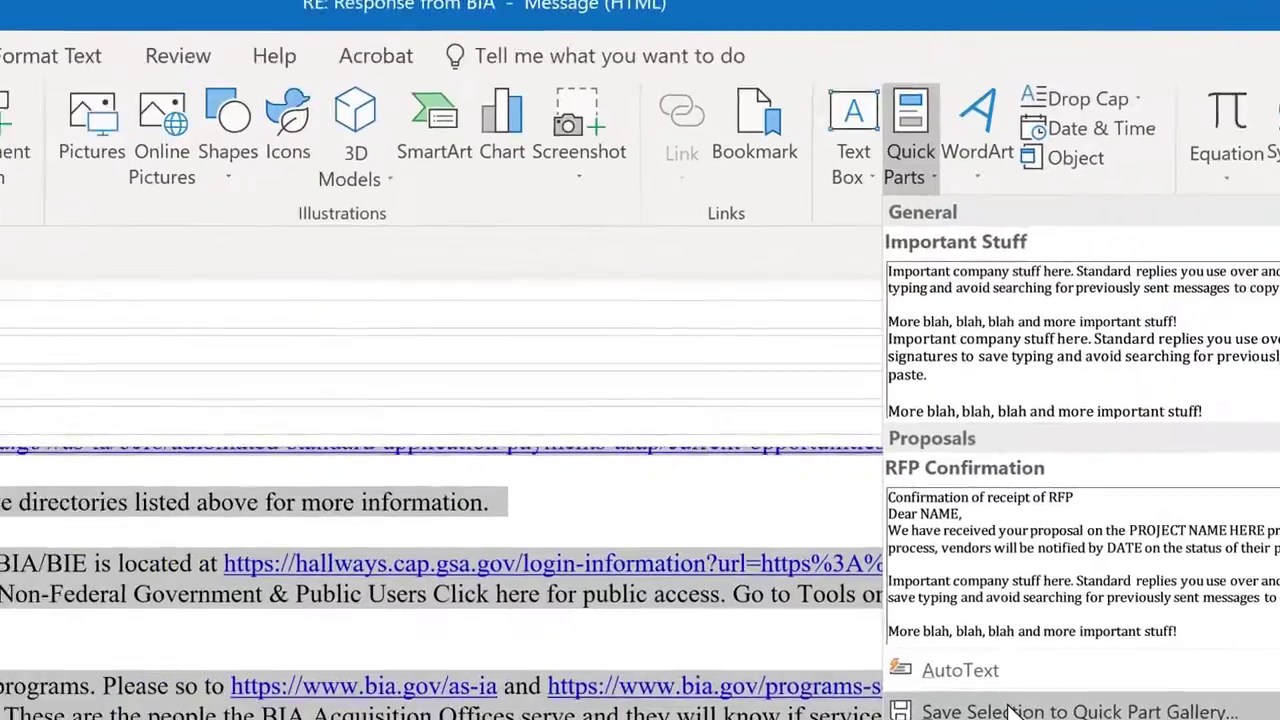
# Save the selected BIA text to the Quick Part Gallery under the name 'Supplier Resources'.
pyautogui.click(1012, 712)
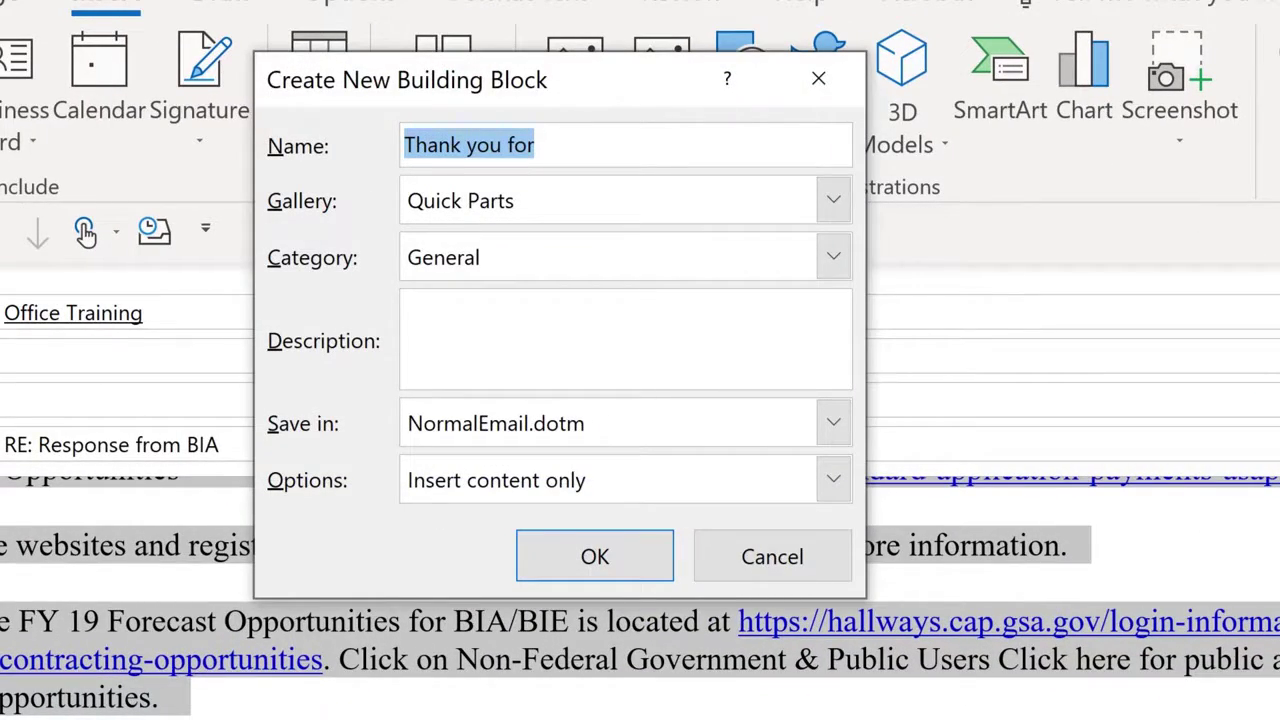
pyautogui.write('Supplie')
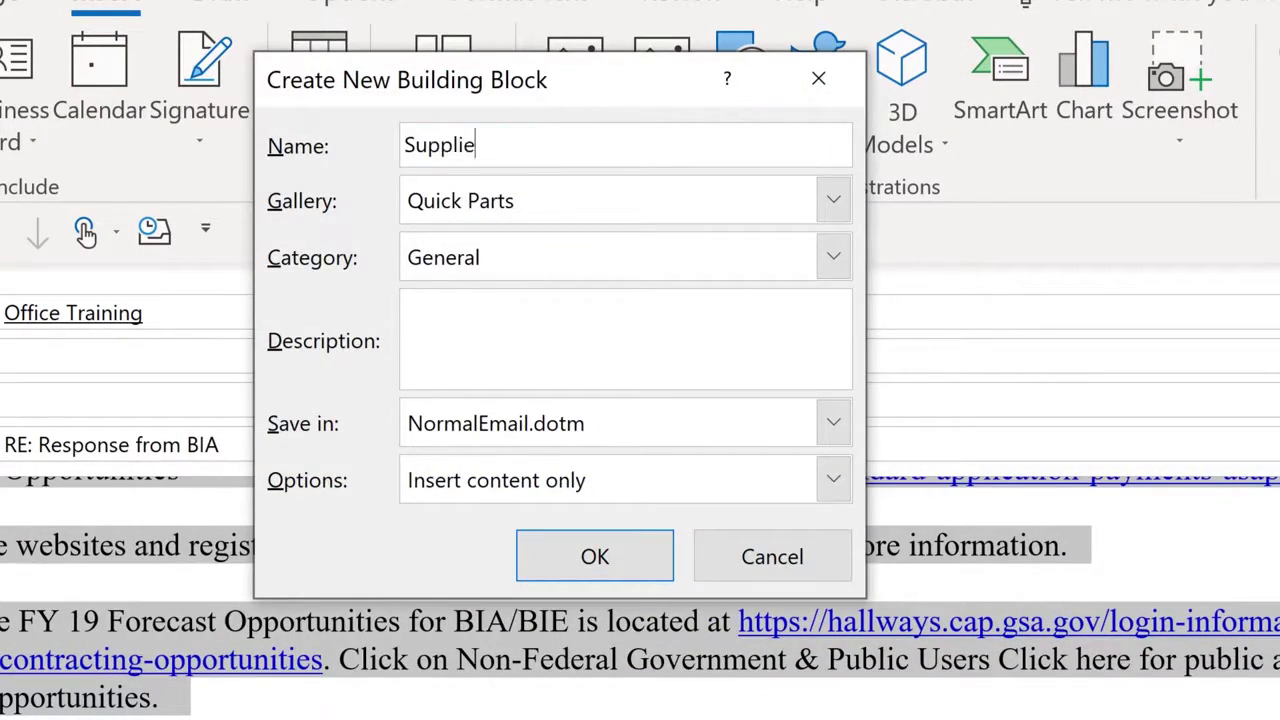
pyautogui.write('r Resources')
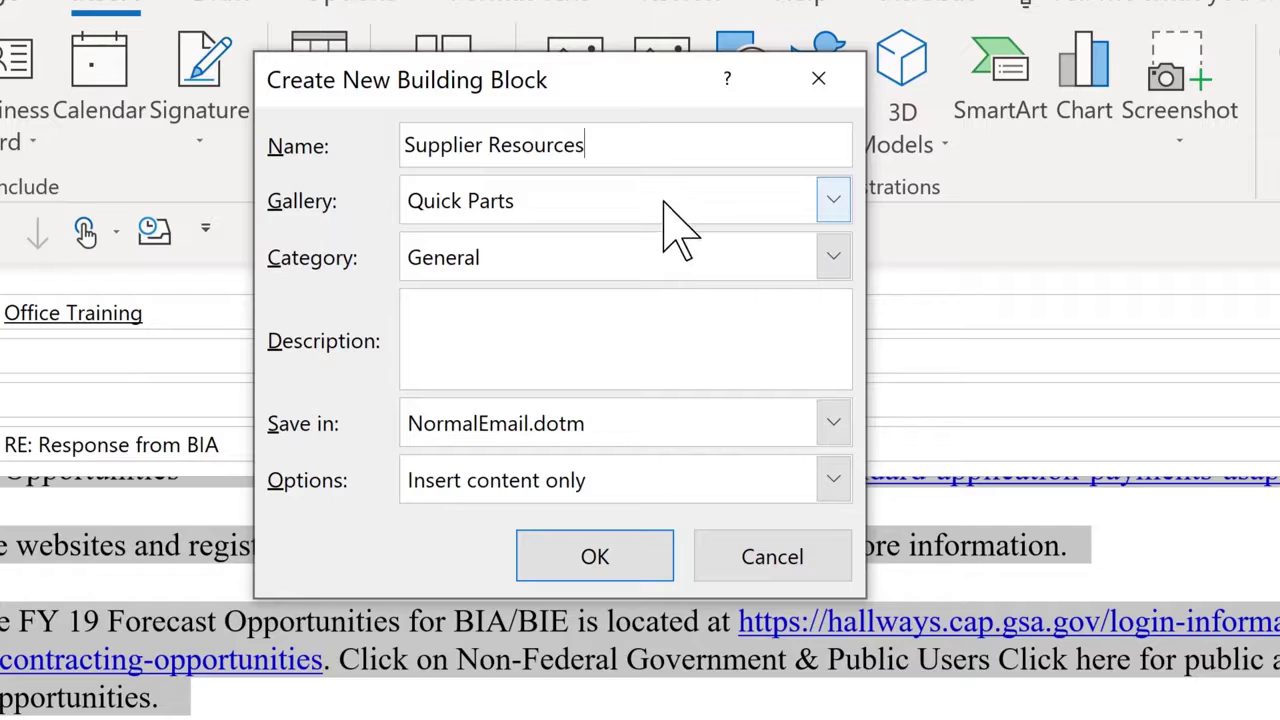
pyautogui.click(833, 258)
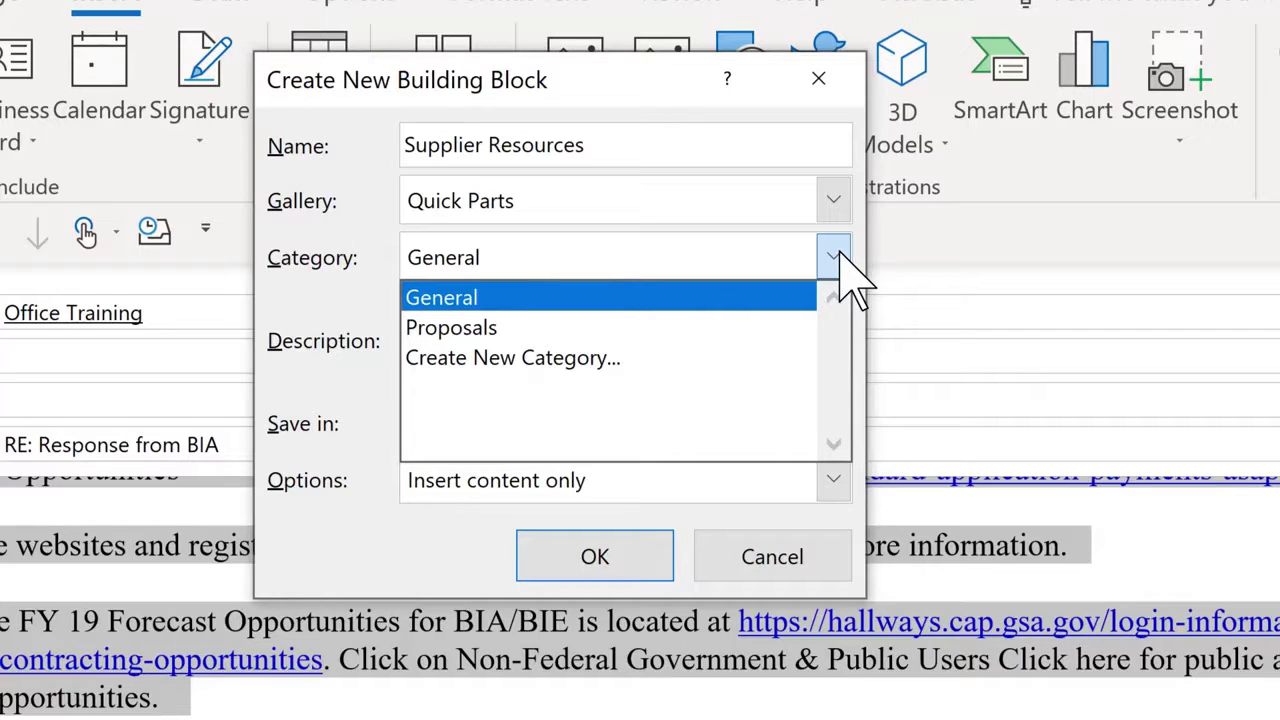
# Create a new category named 'Suppliers' for the building block.
pyautogui.click(537, 364)
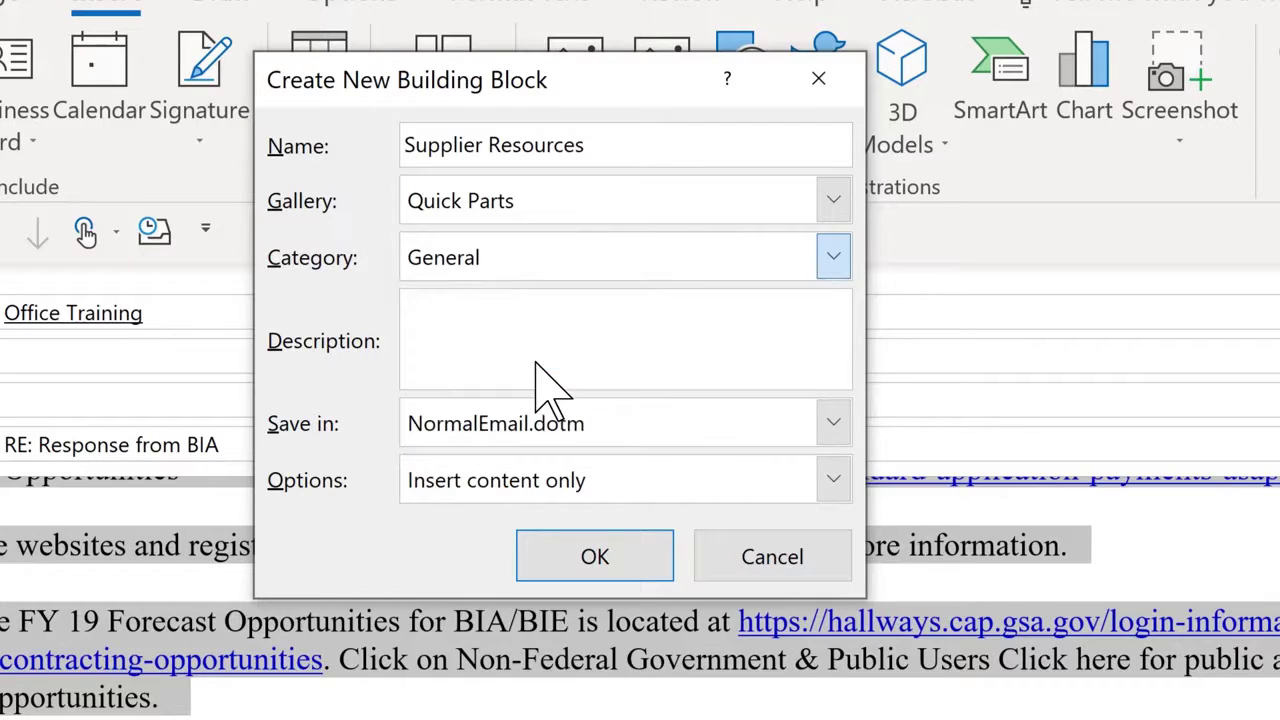
pyautogui.write('Suppliers')
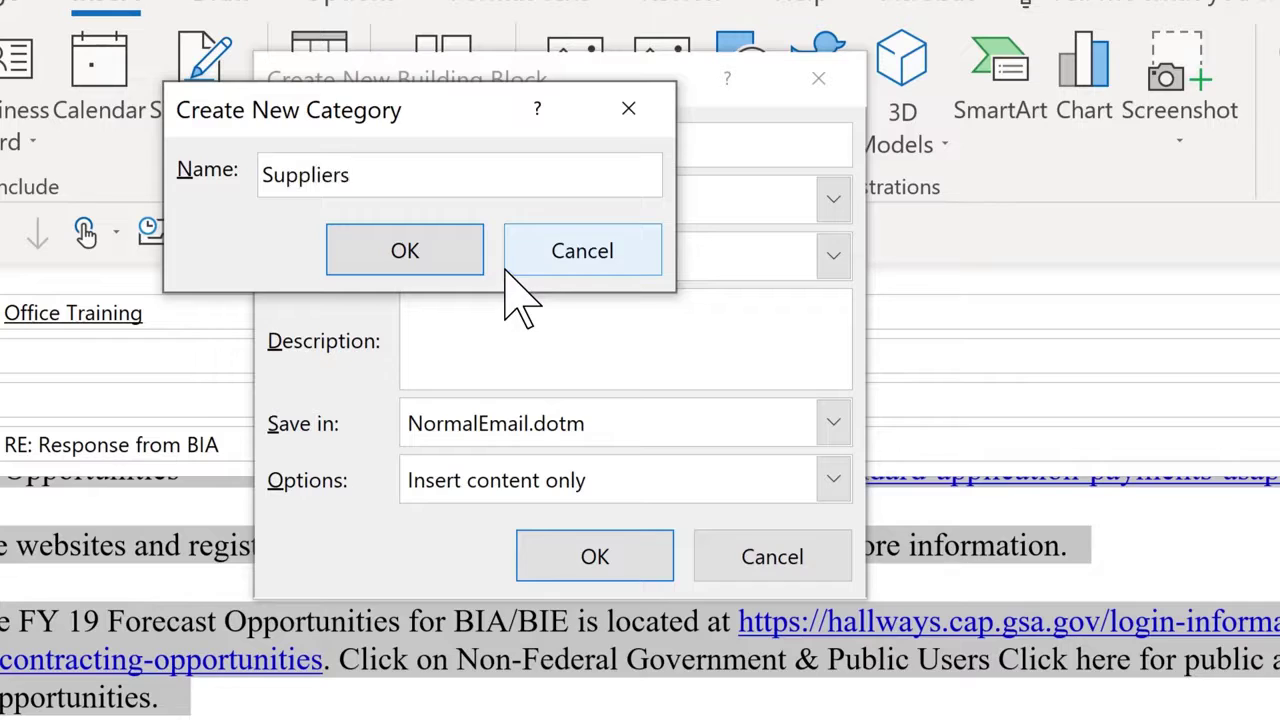
pyautogui.click(443, 253)
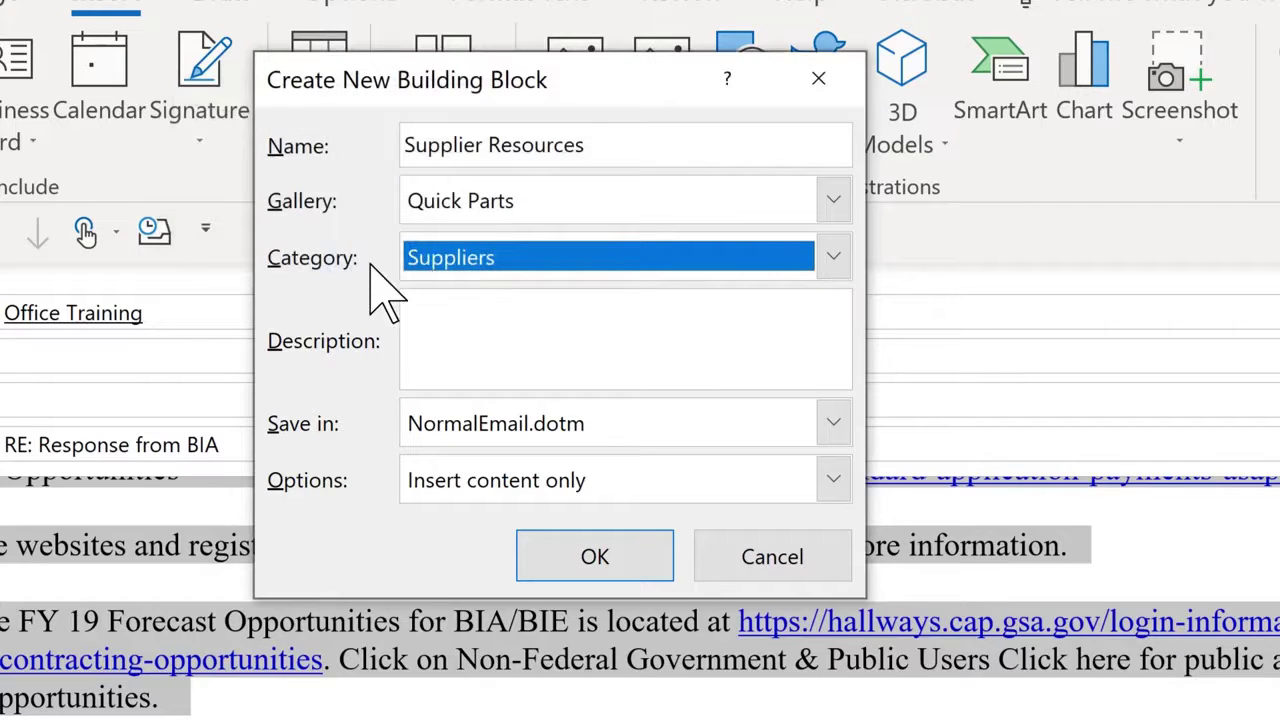
# Enter the description 'Response to supplier request' for the entry.
pyautogui.click(426, 300)
pyautogui.write('Resp')
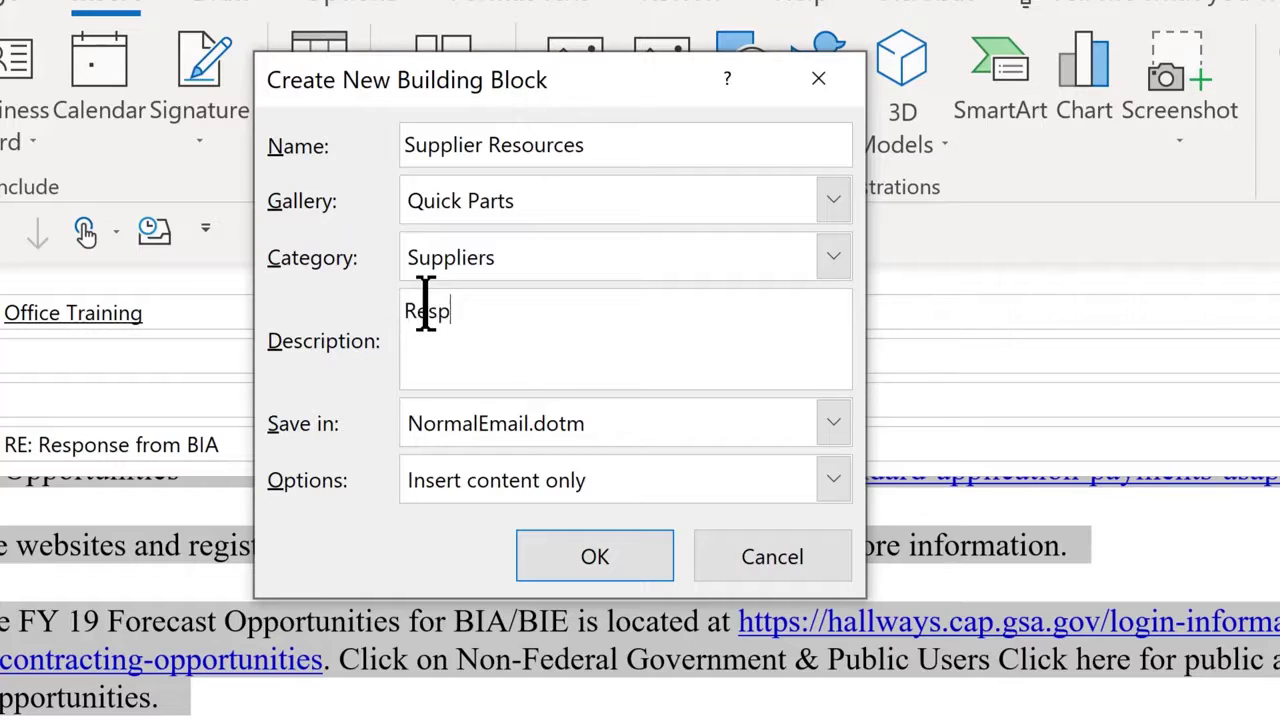
pyautogui.write('onse to supl')
pyautogui.press('BackSpace')
pyautogui.write('plier')
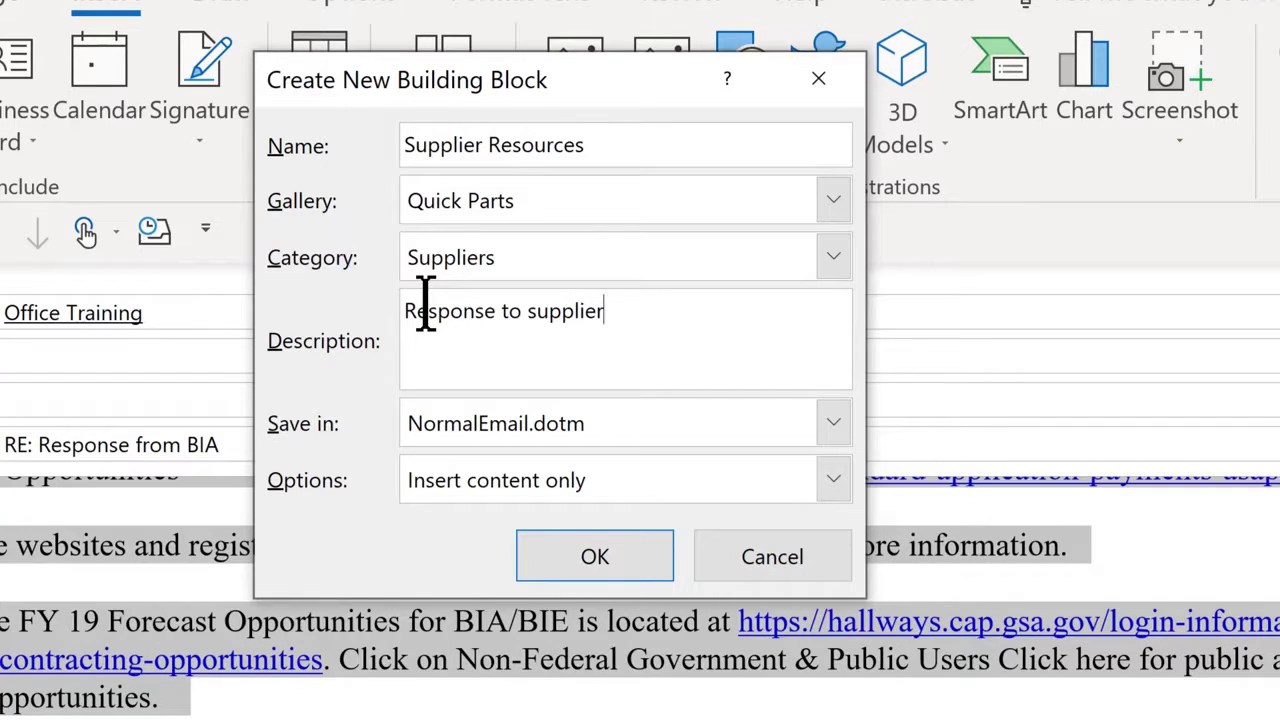
pyautogui.write(' request')
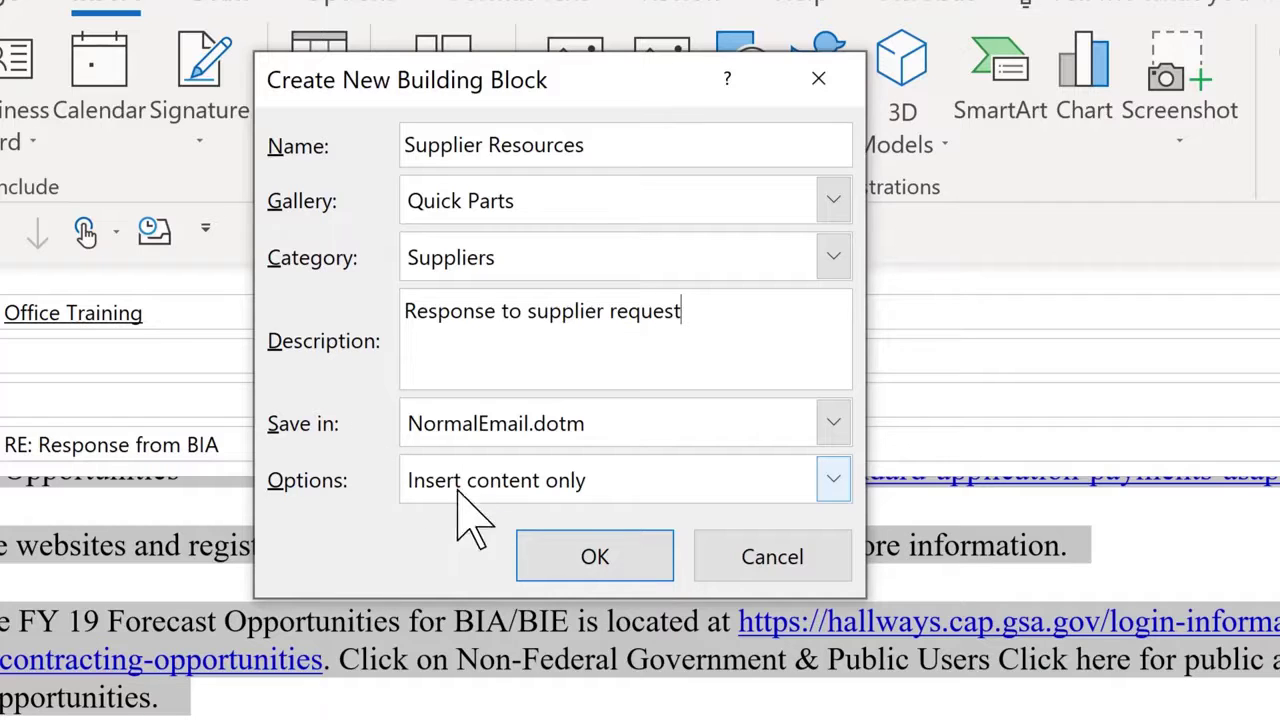
# Save the Supplier Resources Quick Part, then start a new email greeting 'Hello Wonderful Person,'.
pyautogui.click(595, 557)
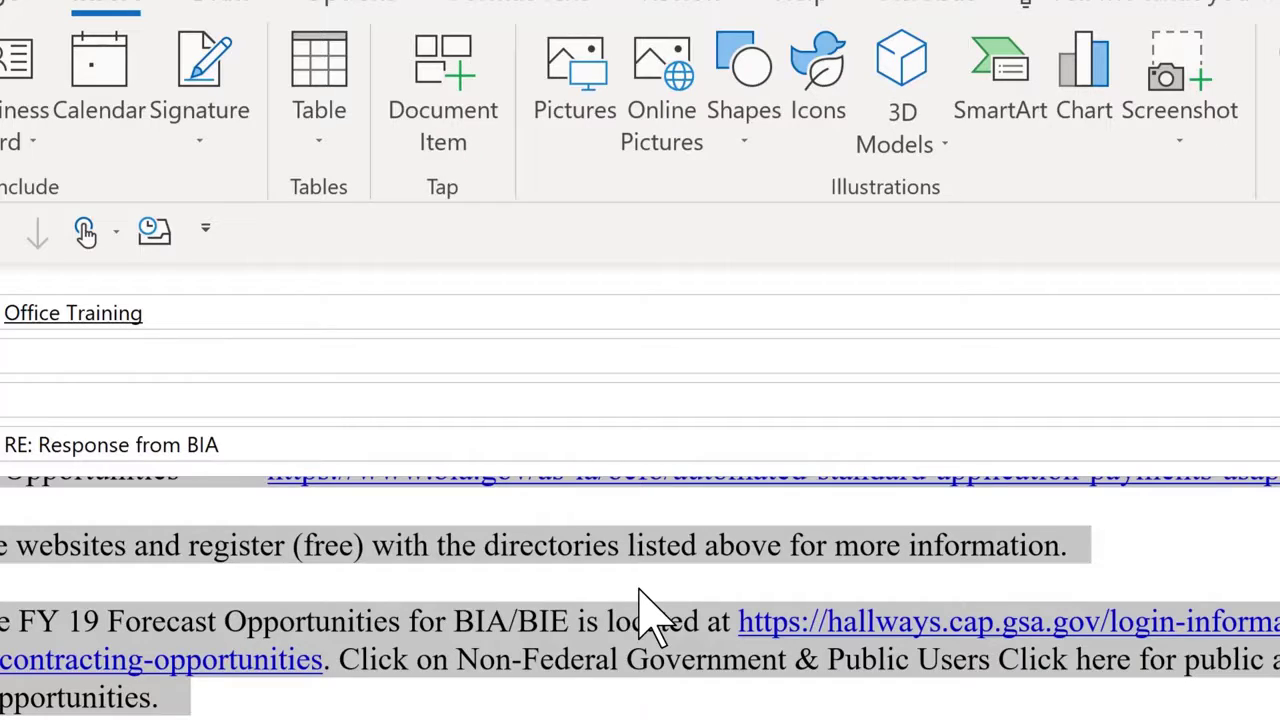
pyautogui.hotkey('ctrl', 'n')
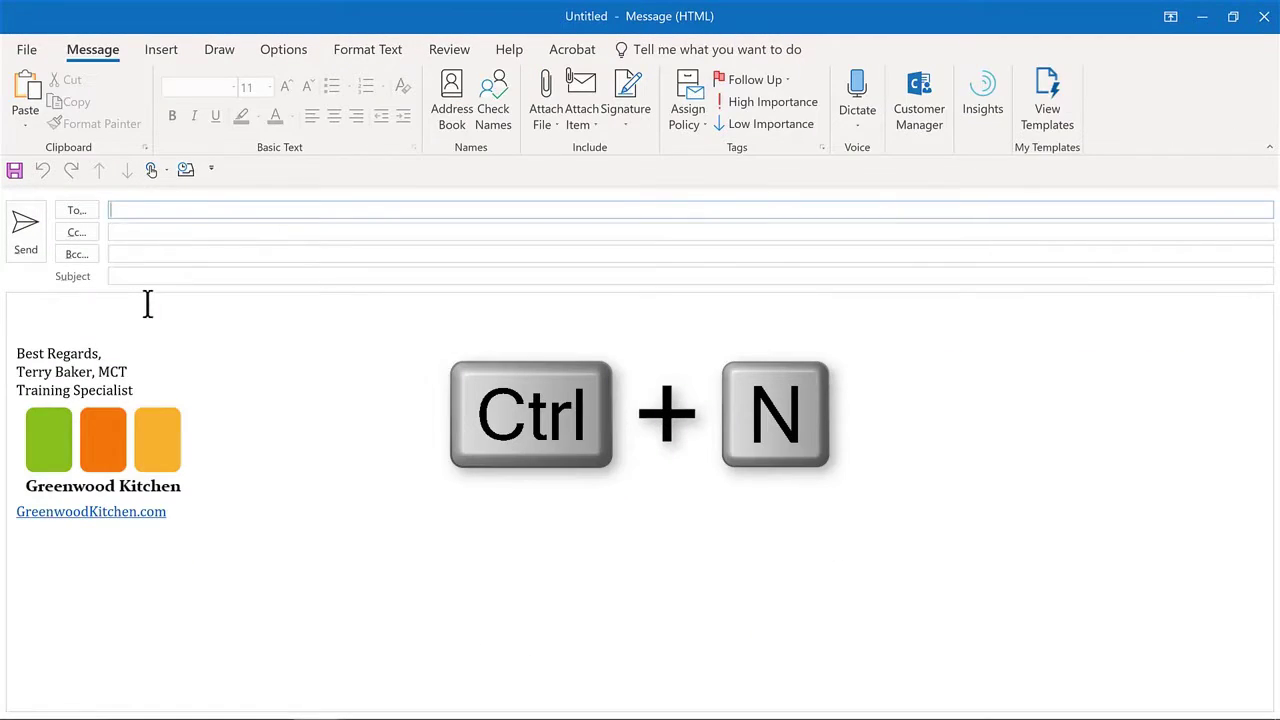
pyautogui.click(147, 305)
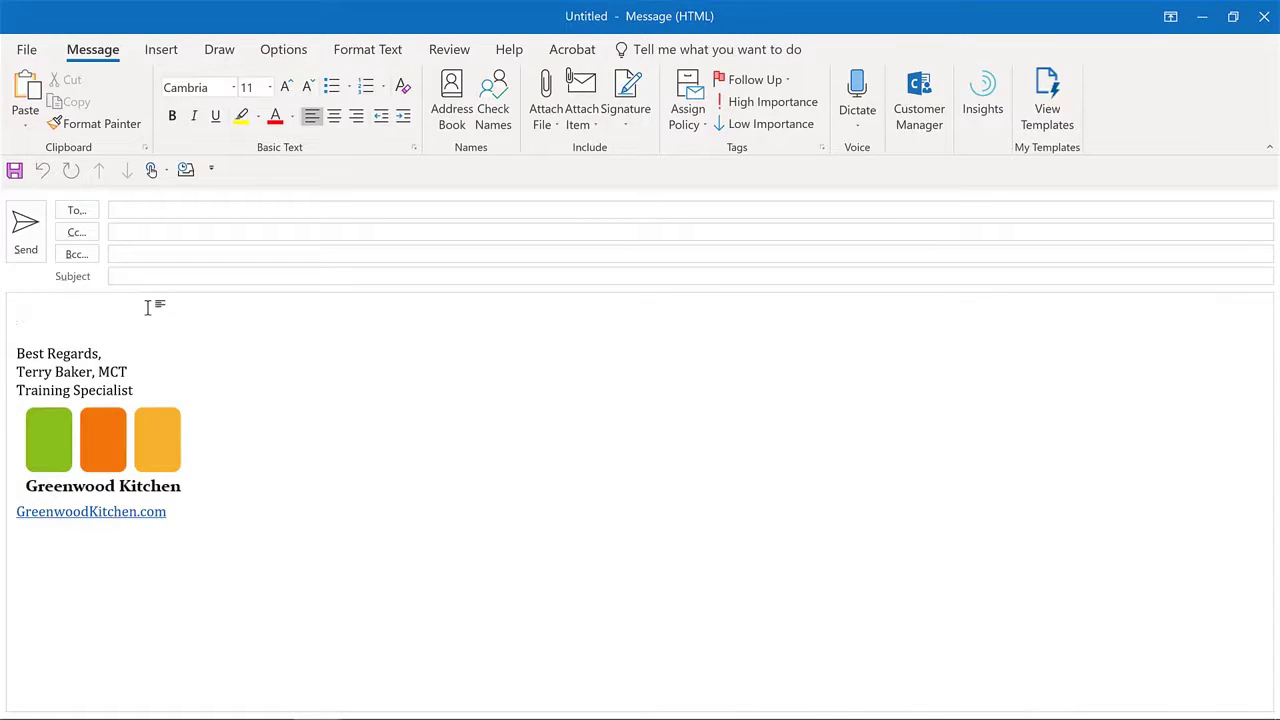
pyautogui.write('Hello Wonderful P')
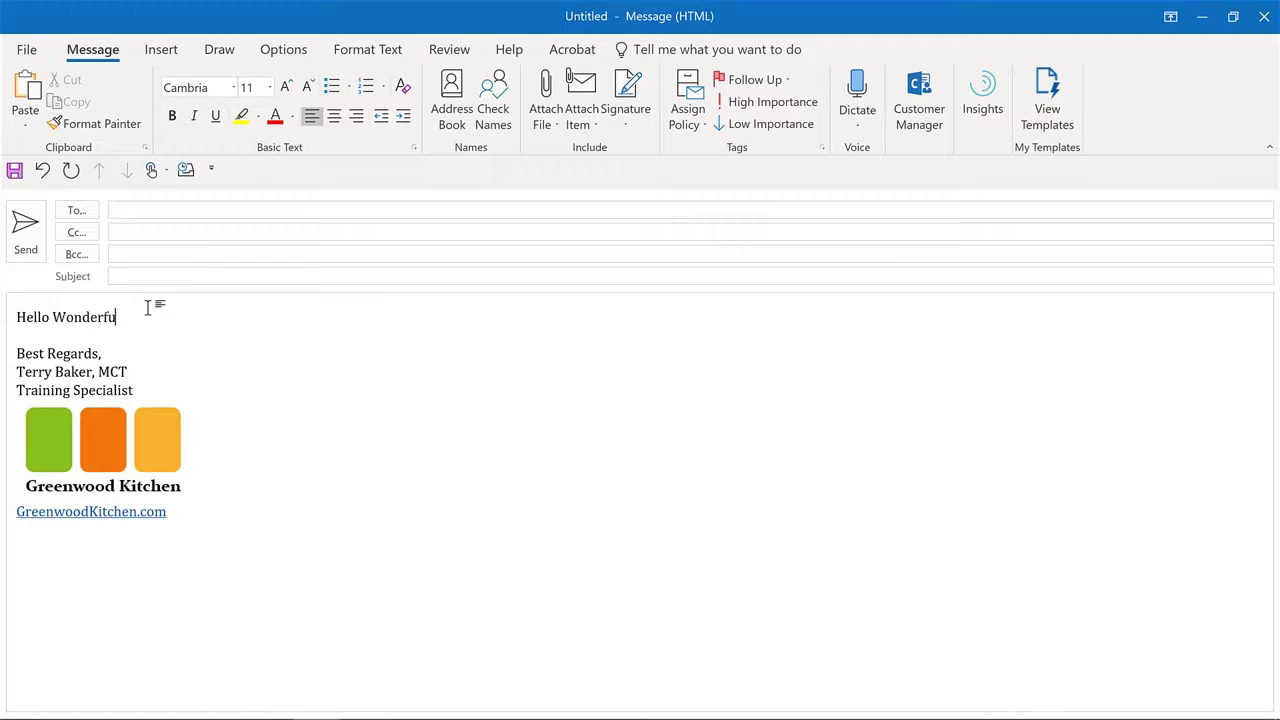
pyautogui.write('erson,')
pyautogui.press('Return')
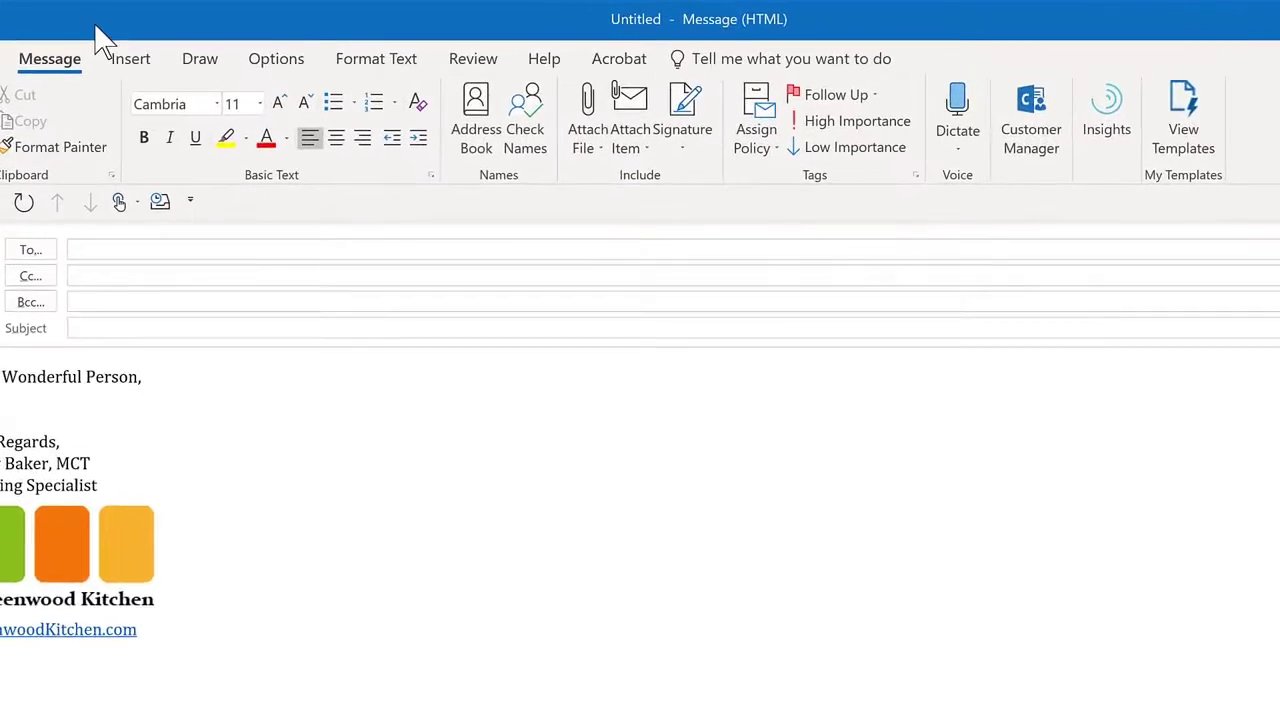
pyautogui.click(150, 47)
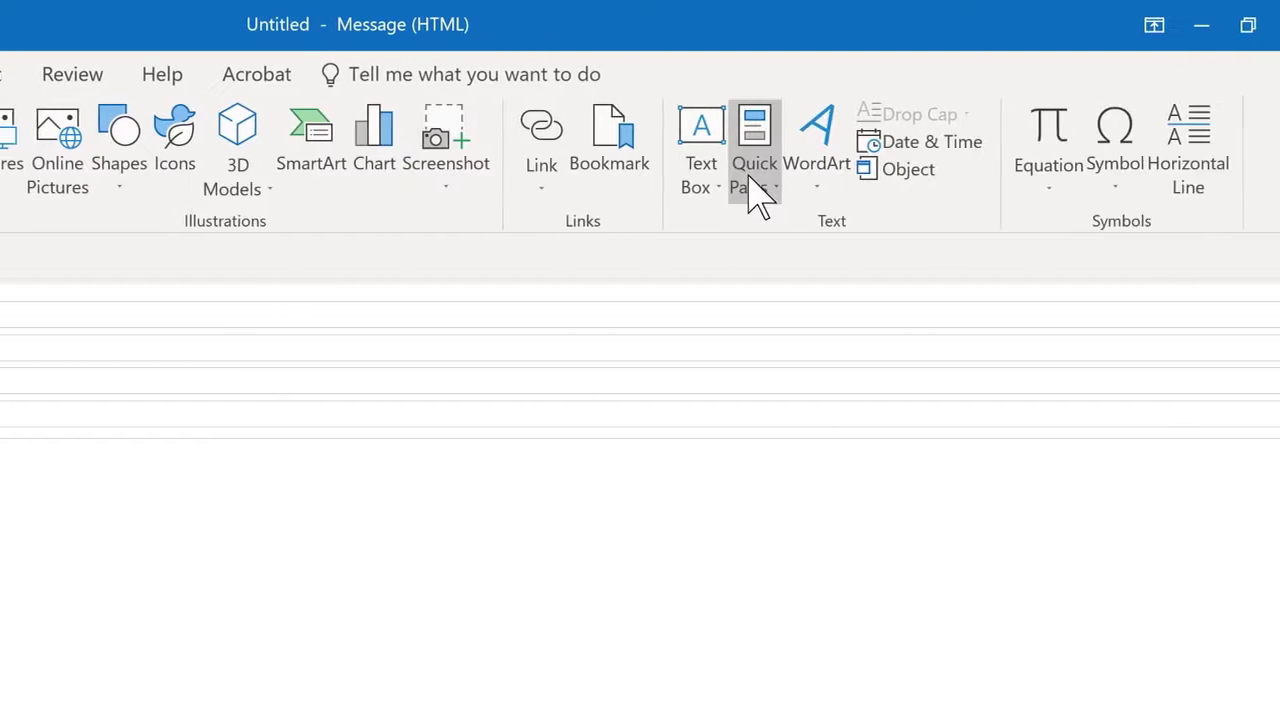
# Insert the Supplier Resources entry from the Suppliers category into the message body.
pyautogui.click(757, 190)
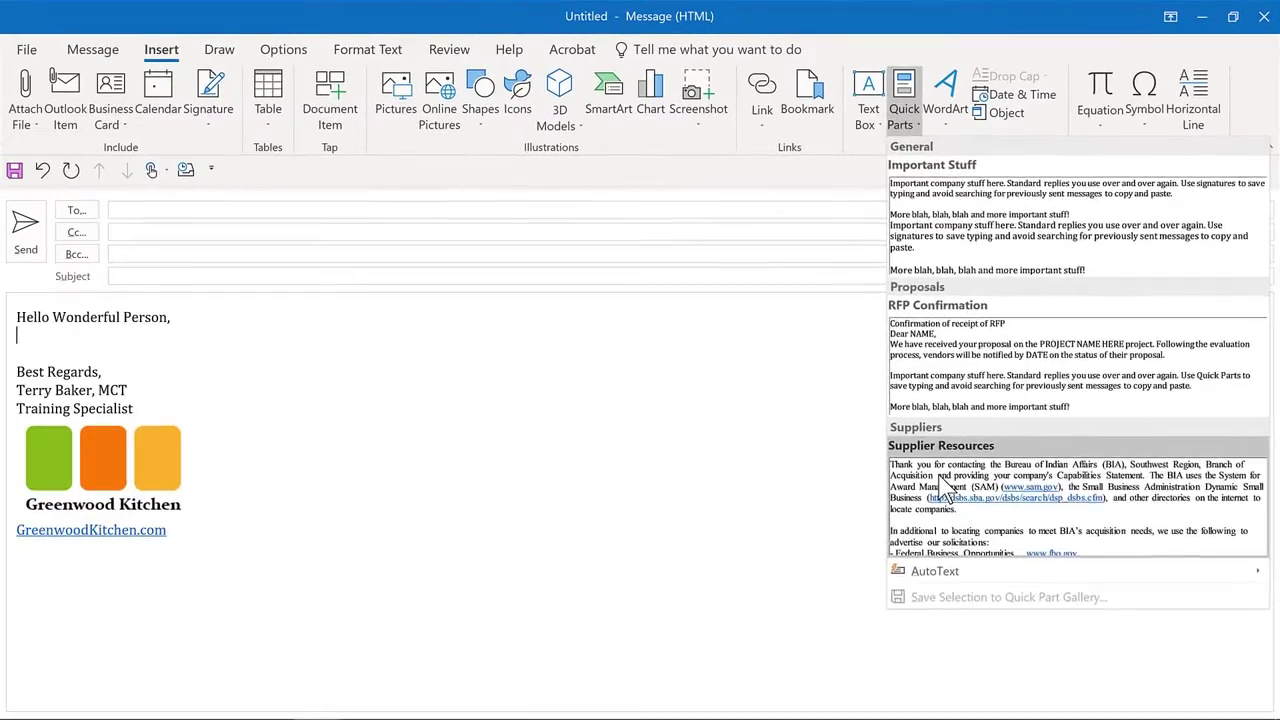
pyautogui.click(838, 624)
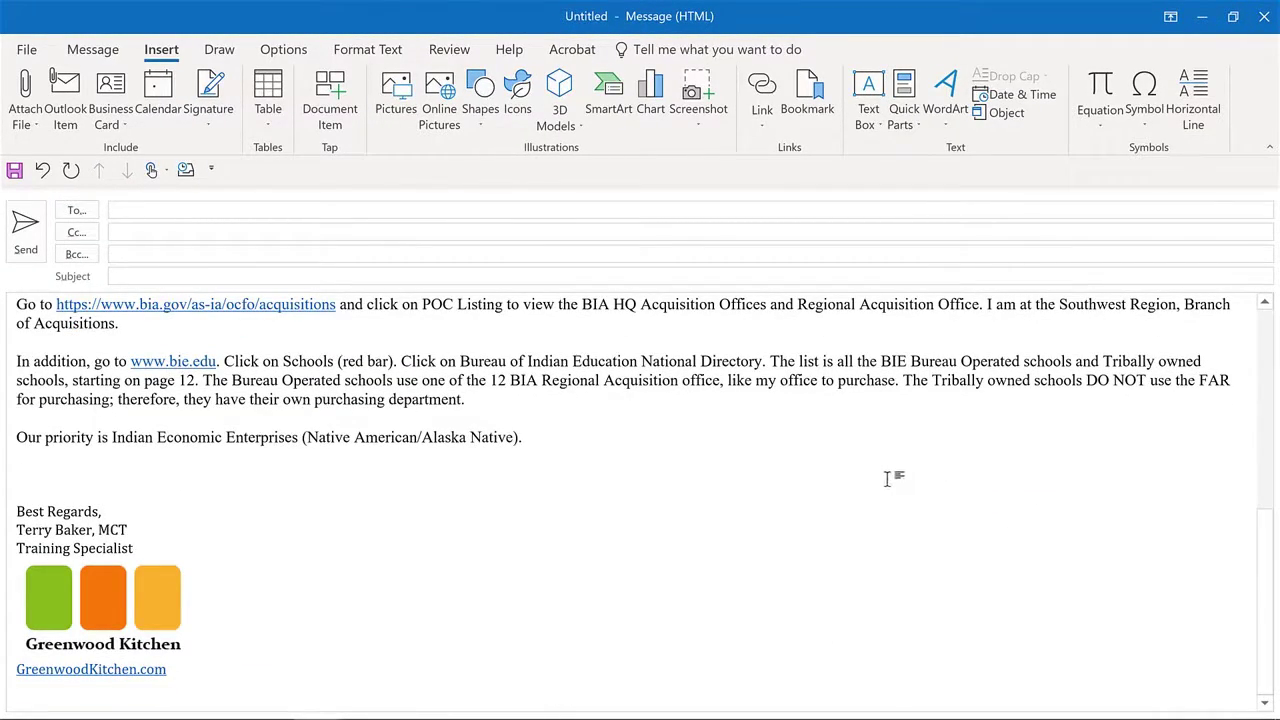
pyautogui.scroll(2, 890, 478)
pyautogui.scroll(7, 885, 481)
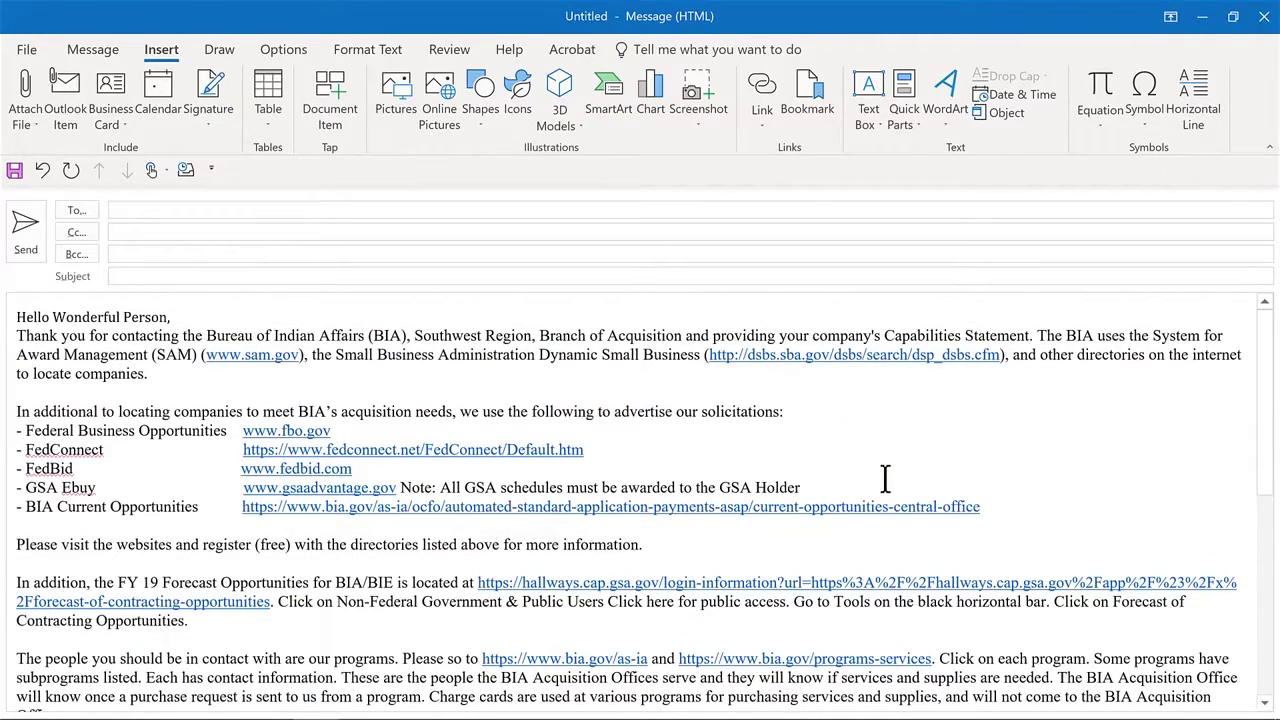
pyautogui.scroll(-10, 885, 478)
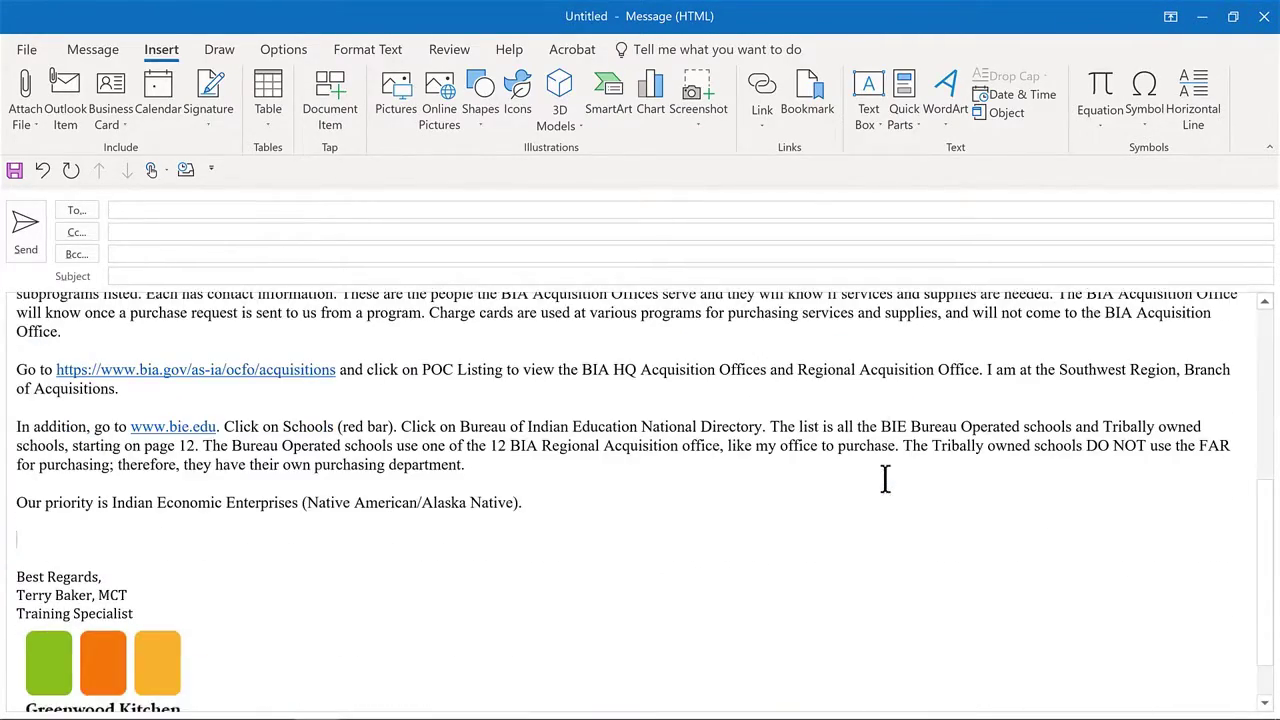
pyautogui.scroll(-1, 885, 478)
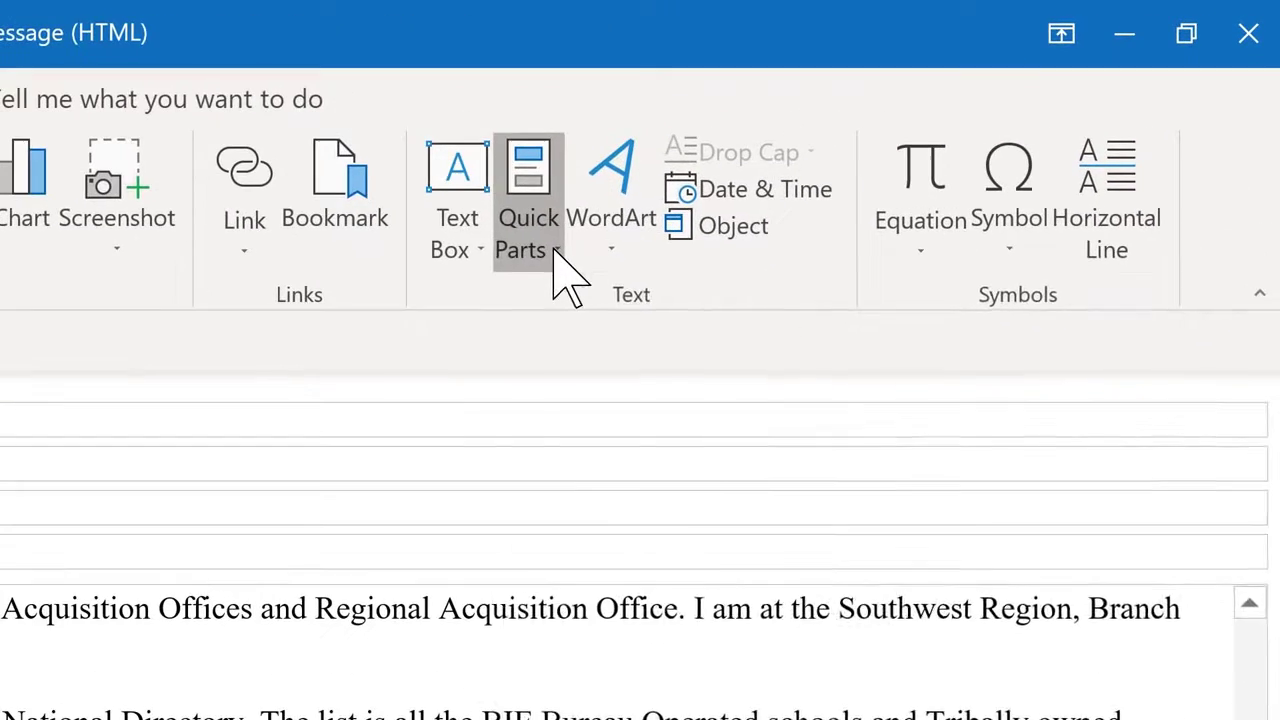
# Open the Quick Parts gallery and view the options for the Important Stuff entry.
pyautogui.click(556, 250)
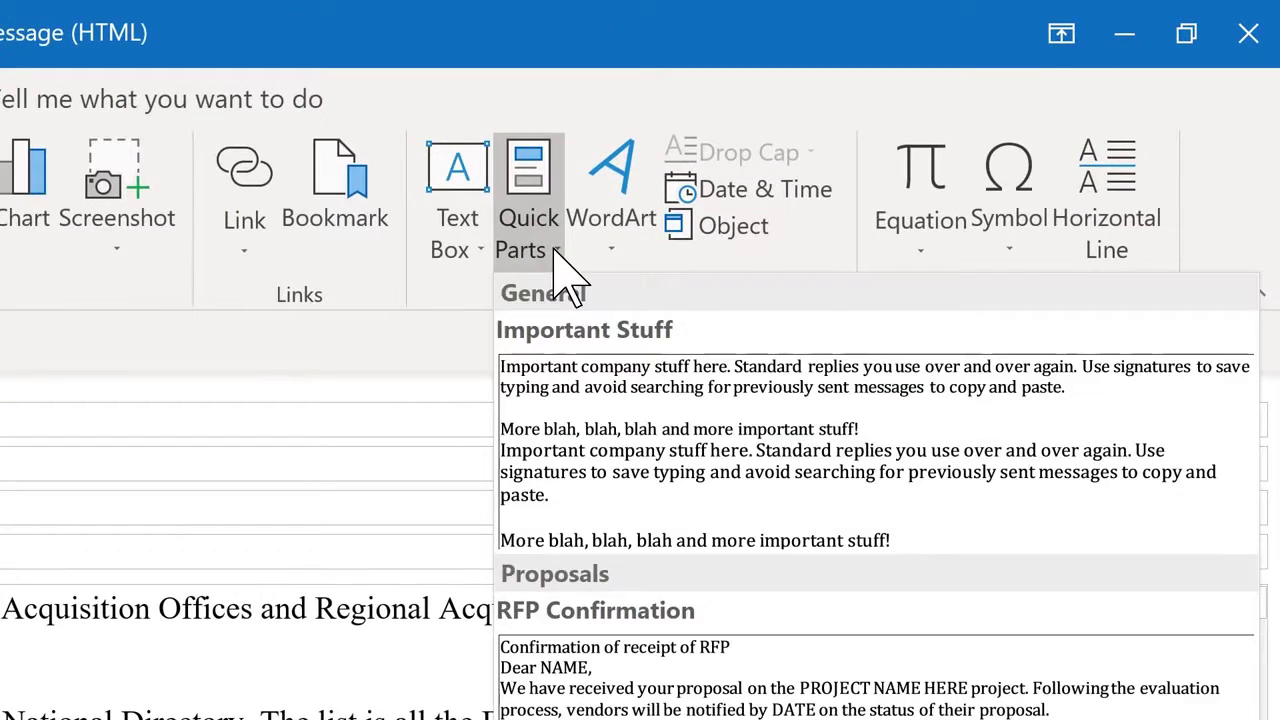
pyautogui.rightClick(612, 403)
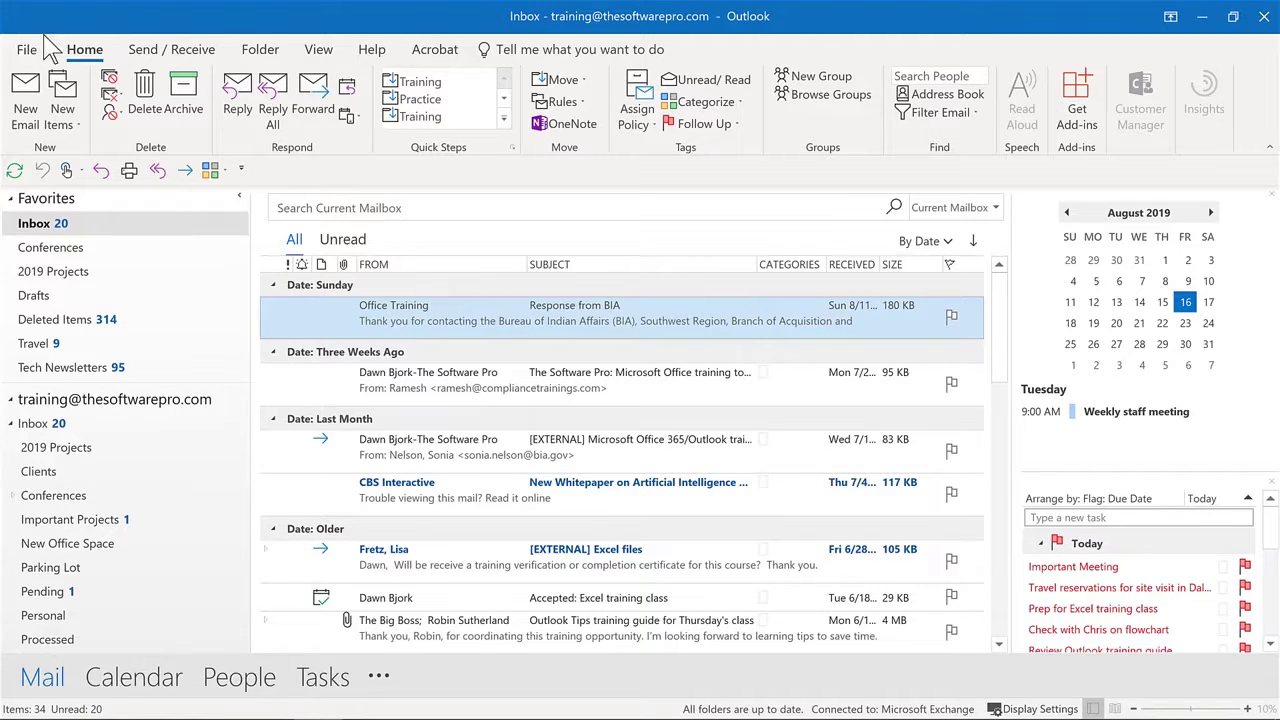
# Enable Automatic Replies limited to Fri 8/16/2019 through Mon 8/26/2019 at 11:00 AM.
pyautogui.click(27, 50)
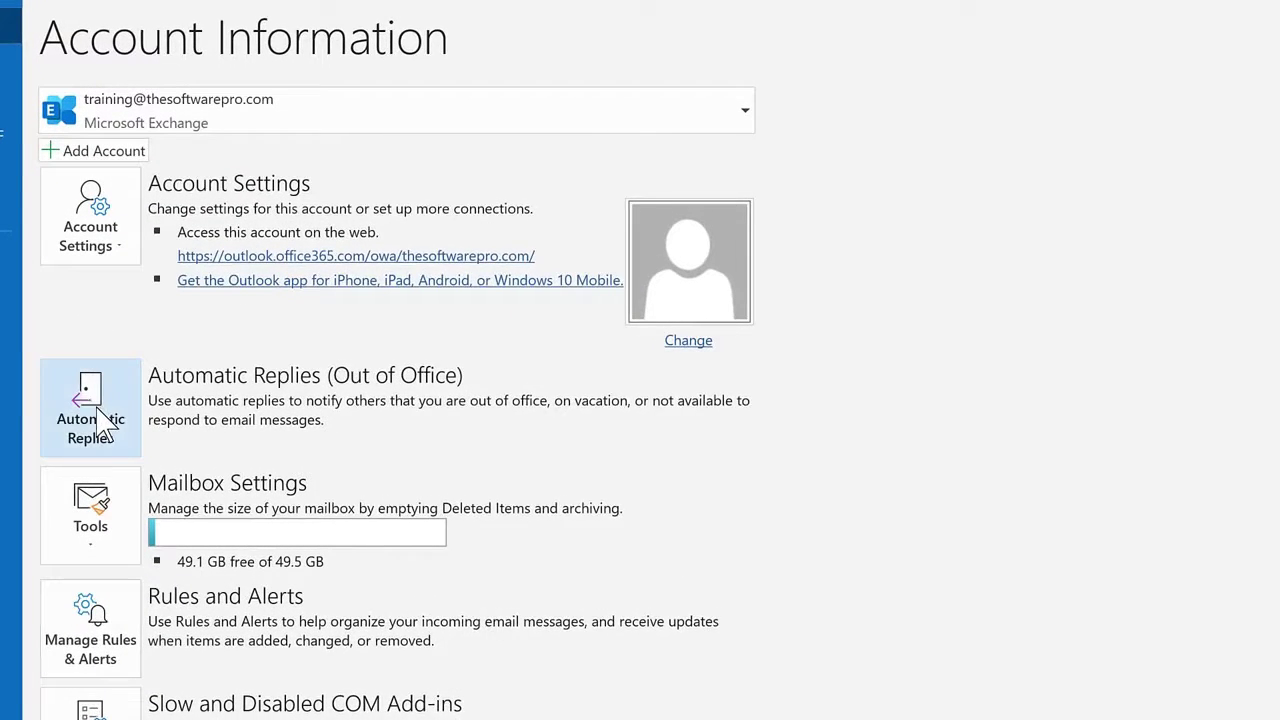
pyautogui.click(101, 418)
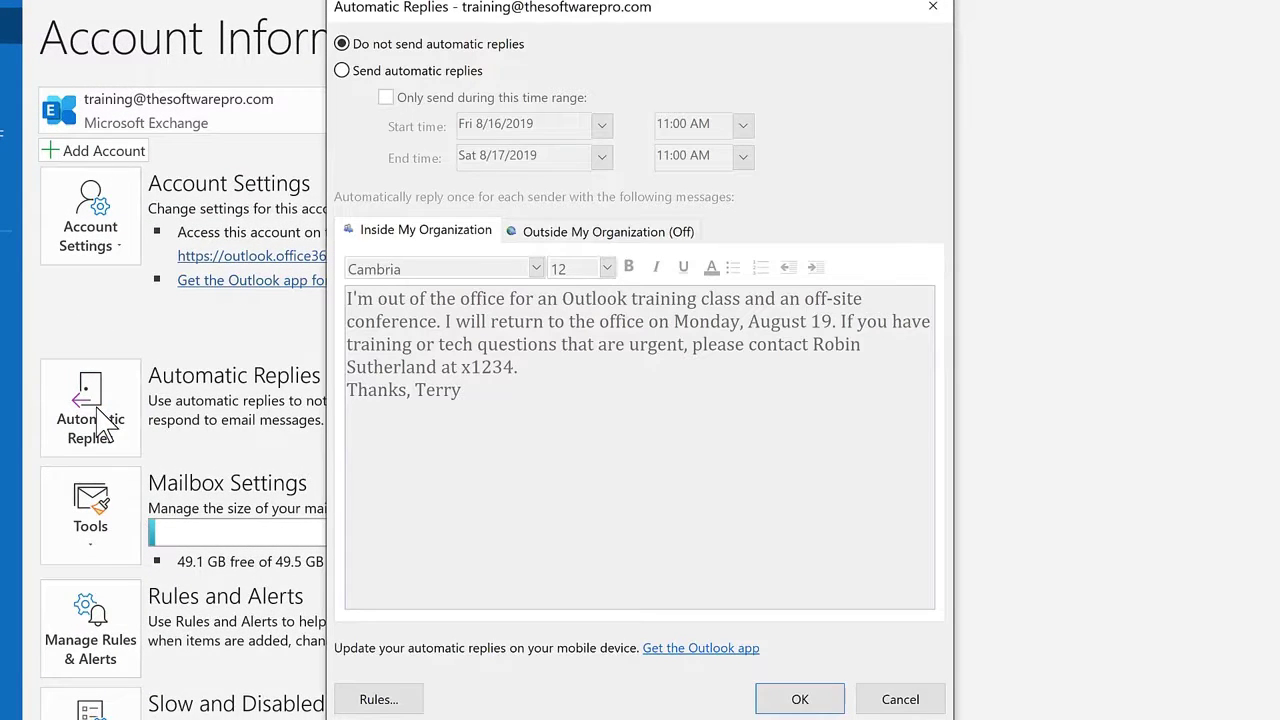
pyautogui.click(343, 71)
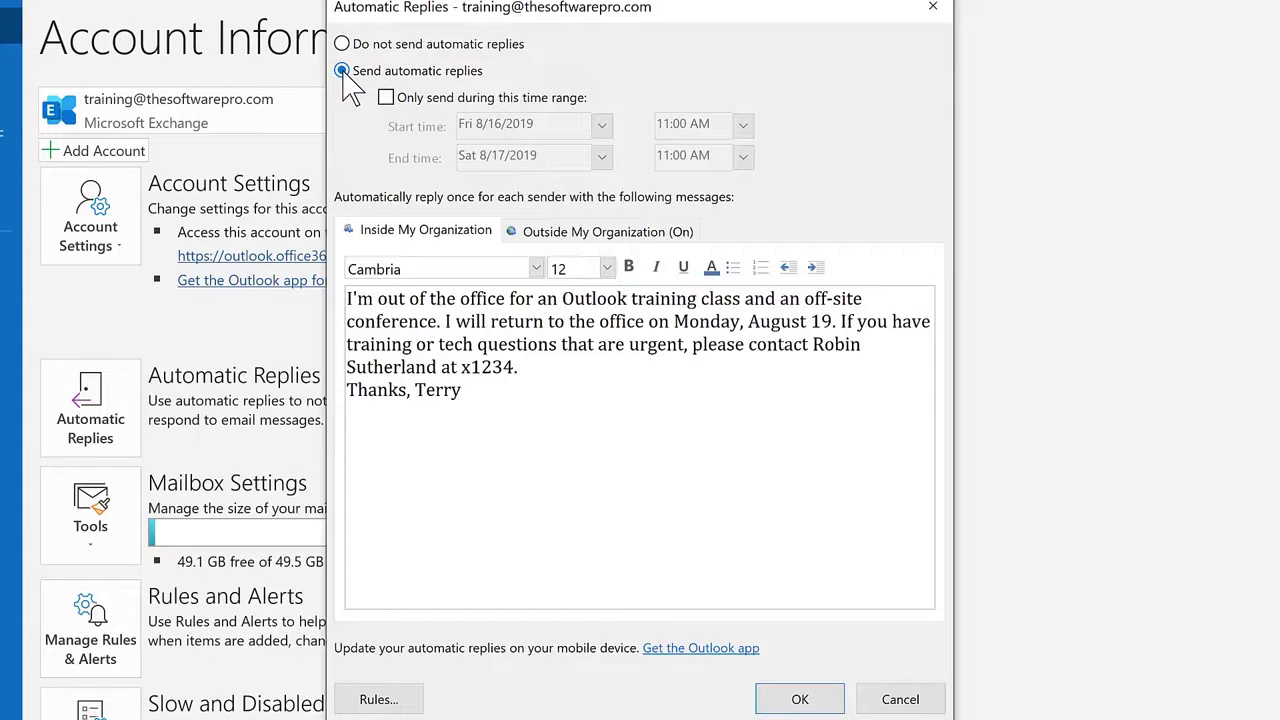
pyautogui.click(387, 98)
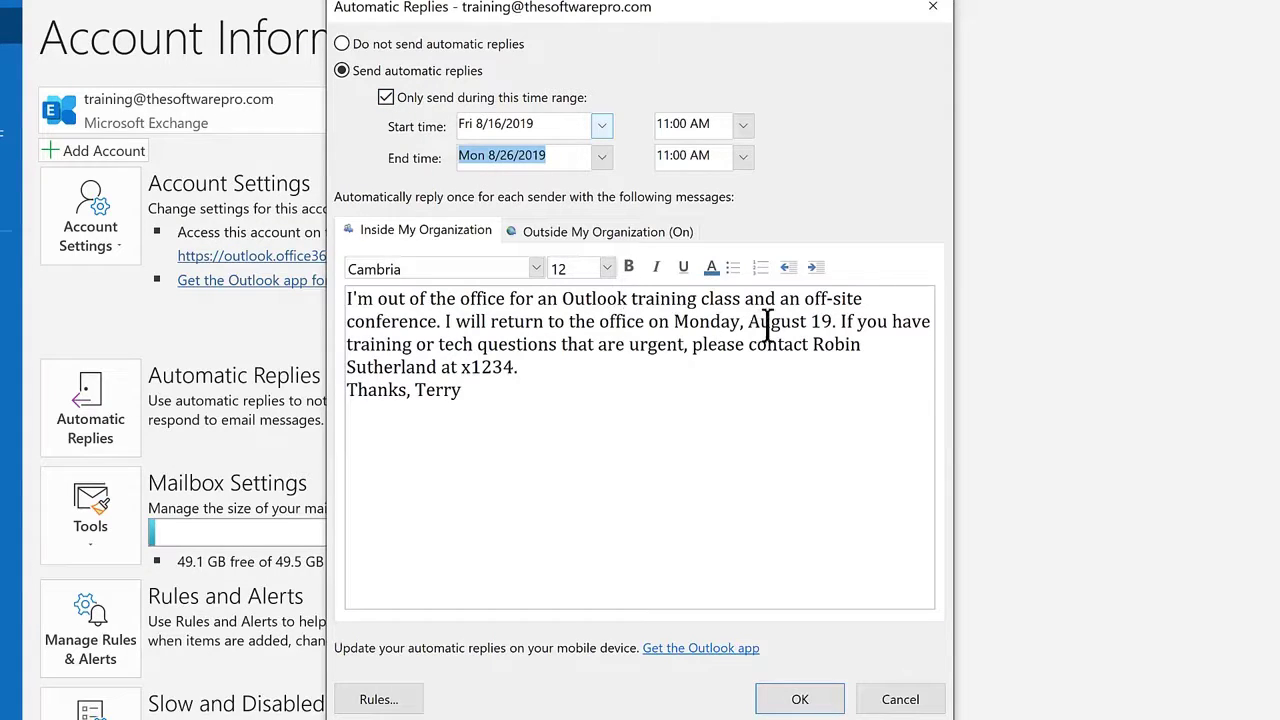
pyautogui.click(811, 322)
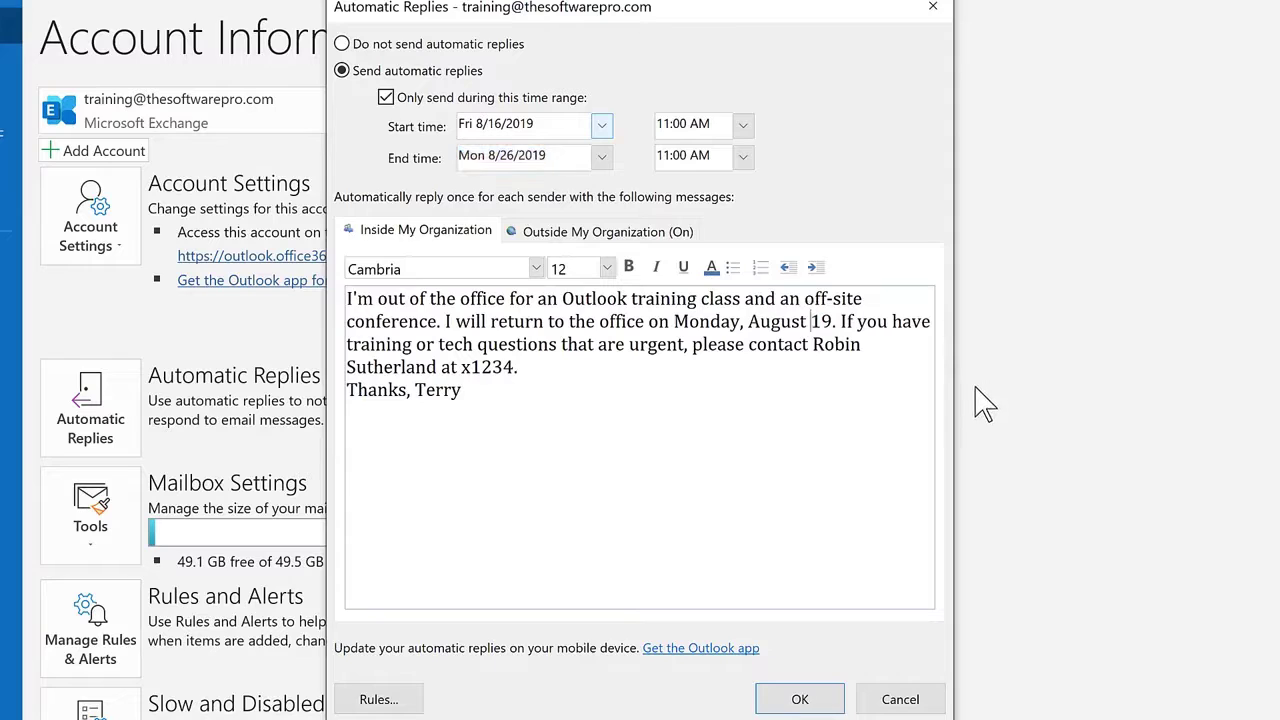
# Change the inside-organization reply's return date from August 19 to August 26.
pyautogui.press('Delete')
pyautogui.press('Delete')
pyautogui.write('26')
# Change the outside-organization reply's return date from 08/19/19 to 08/26/19.
pyautogui.click(578, 233)
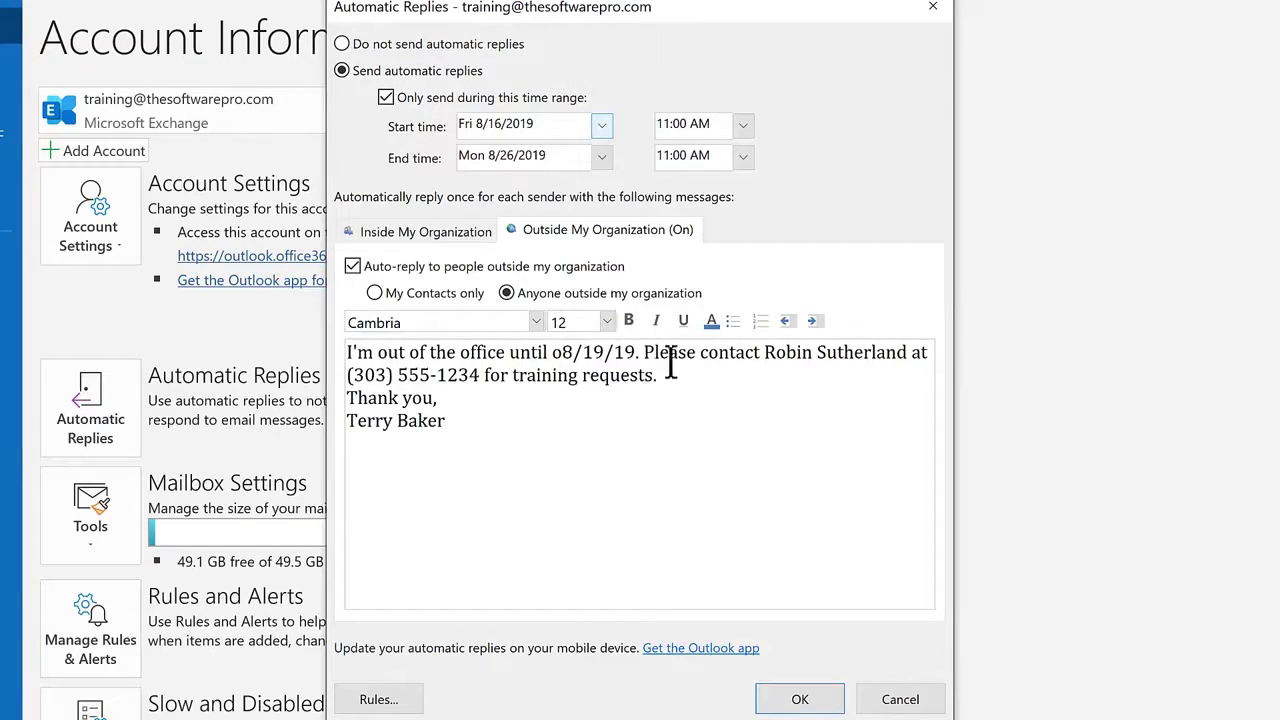
pyautogui.click(604, 352)
pyautogui.press('BackSpace')
pyautogui.press('BackSpace')
pyautogui.write('26')
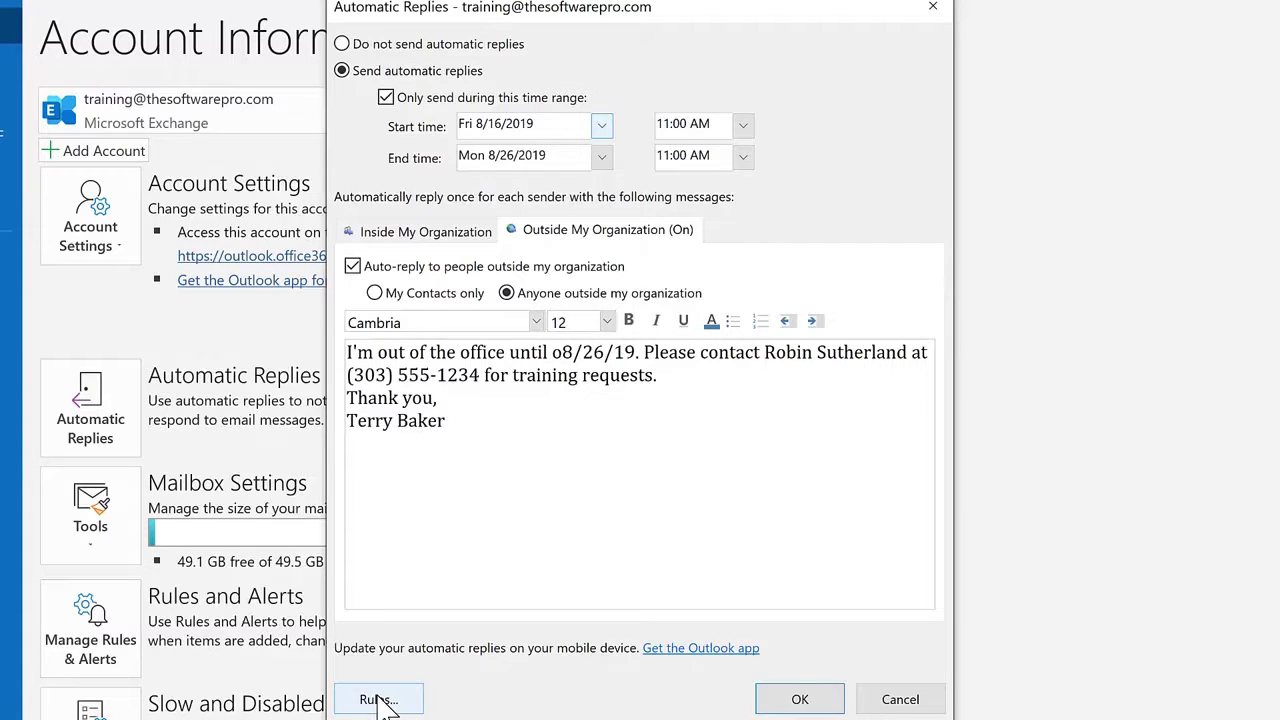
# Open the automatic reply Rules dialog and look at adding a new rule.
pyautogui.click(382, 699)
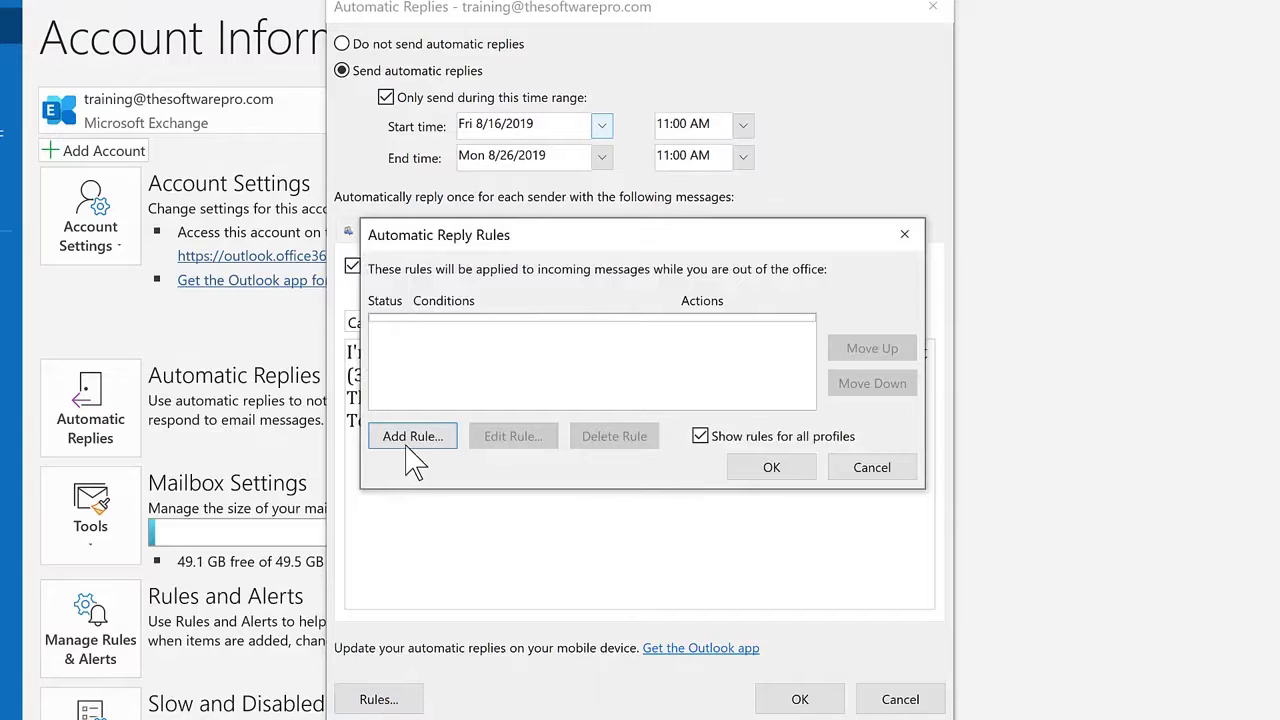
pyautogui.click(412, 437)
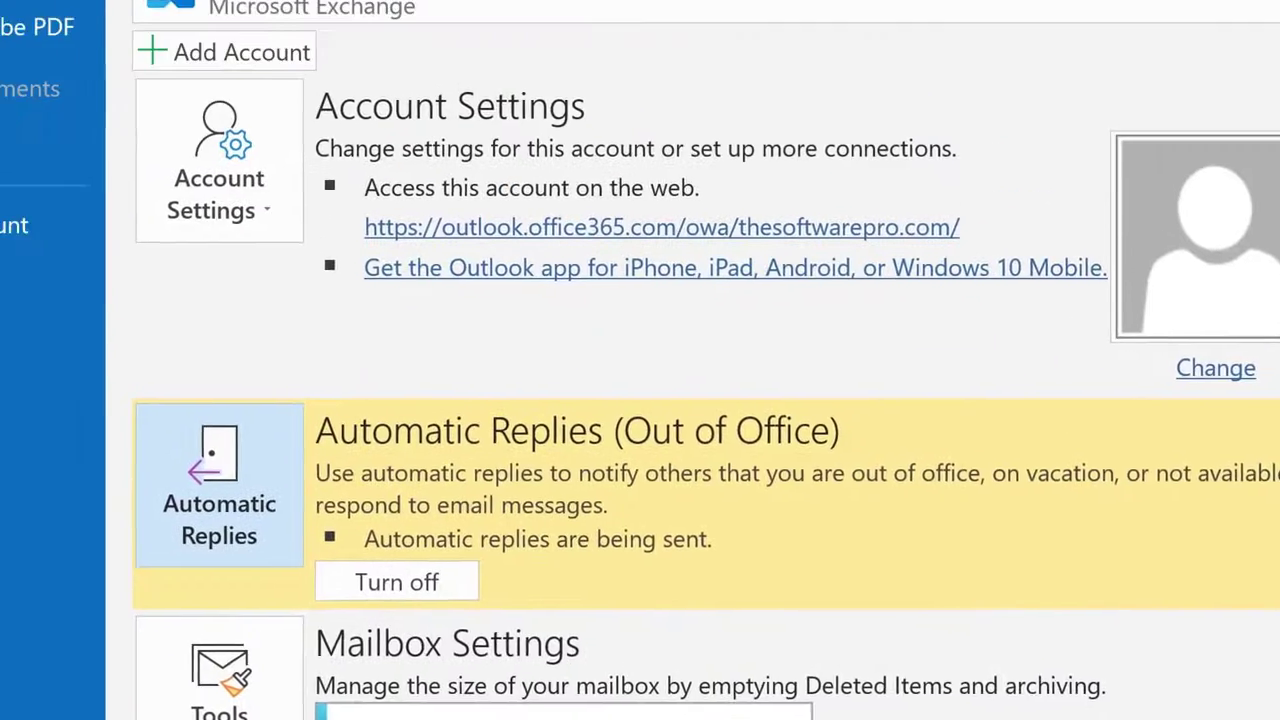
# Exit the File backstage account information page back to the Inbox mail view.
pyautogui.click(70, 95)
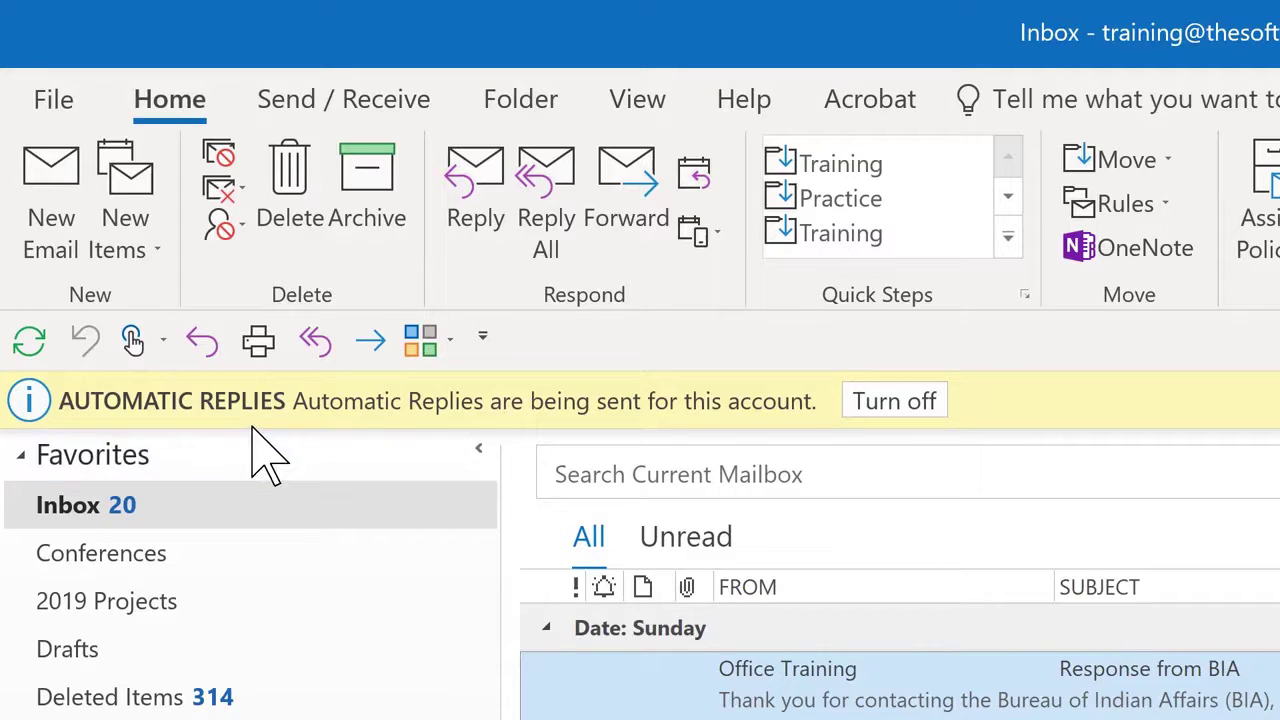
pyautogui.click(900, 403)
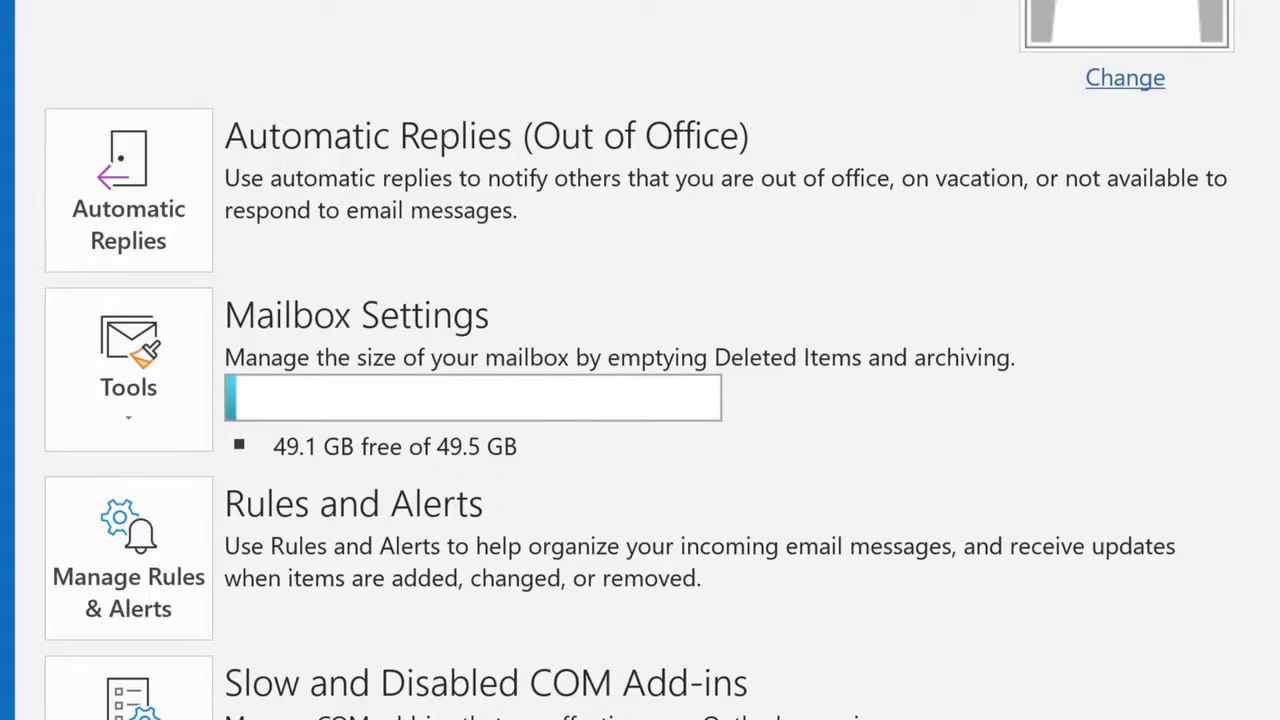
pyautogui.click(33, 42)
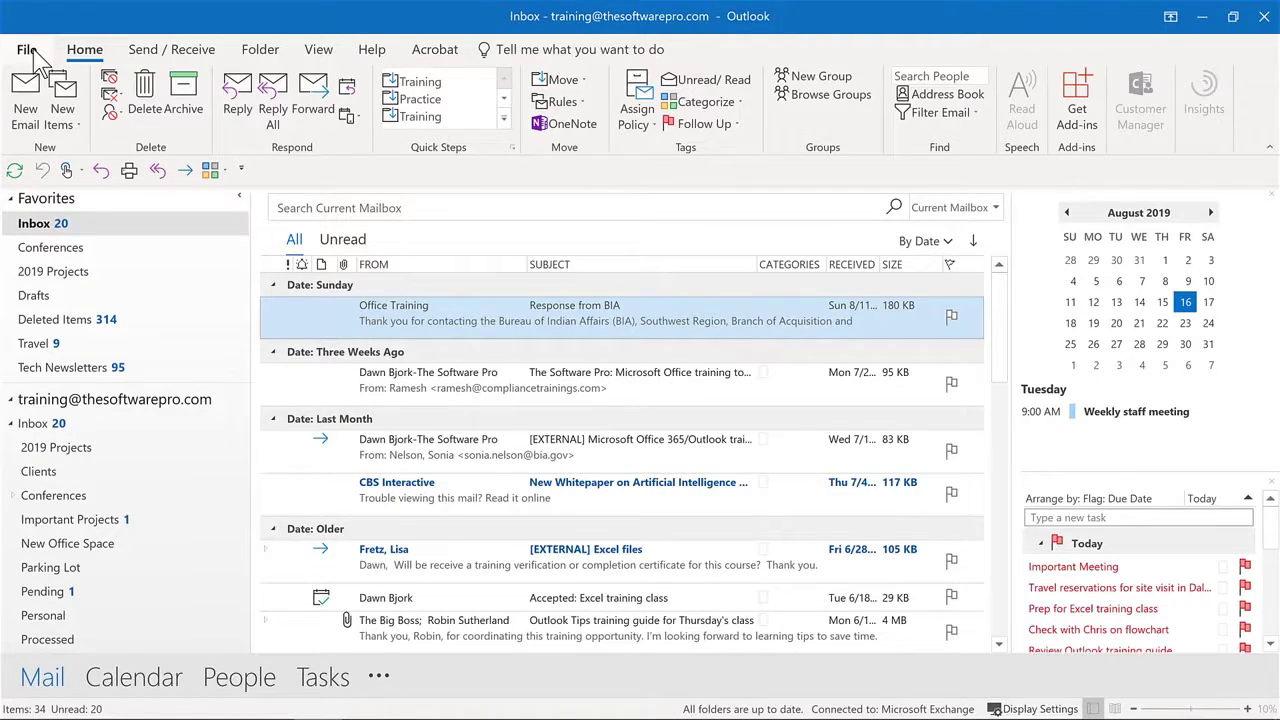